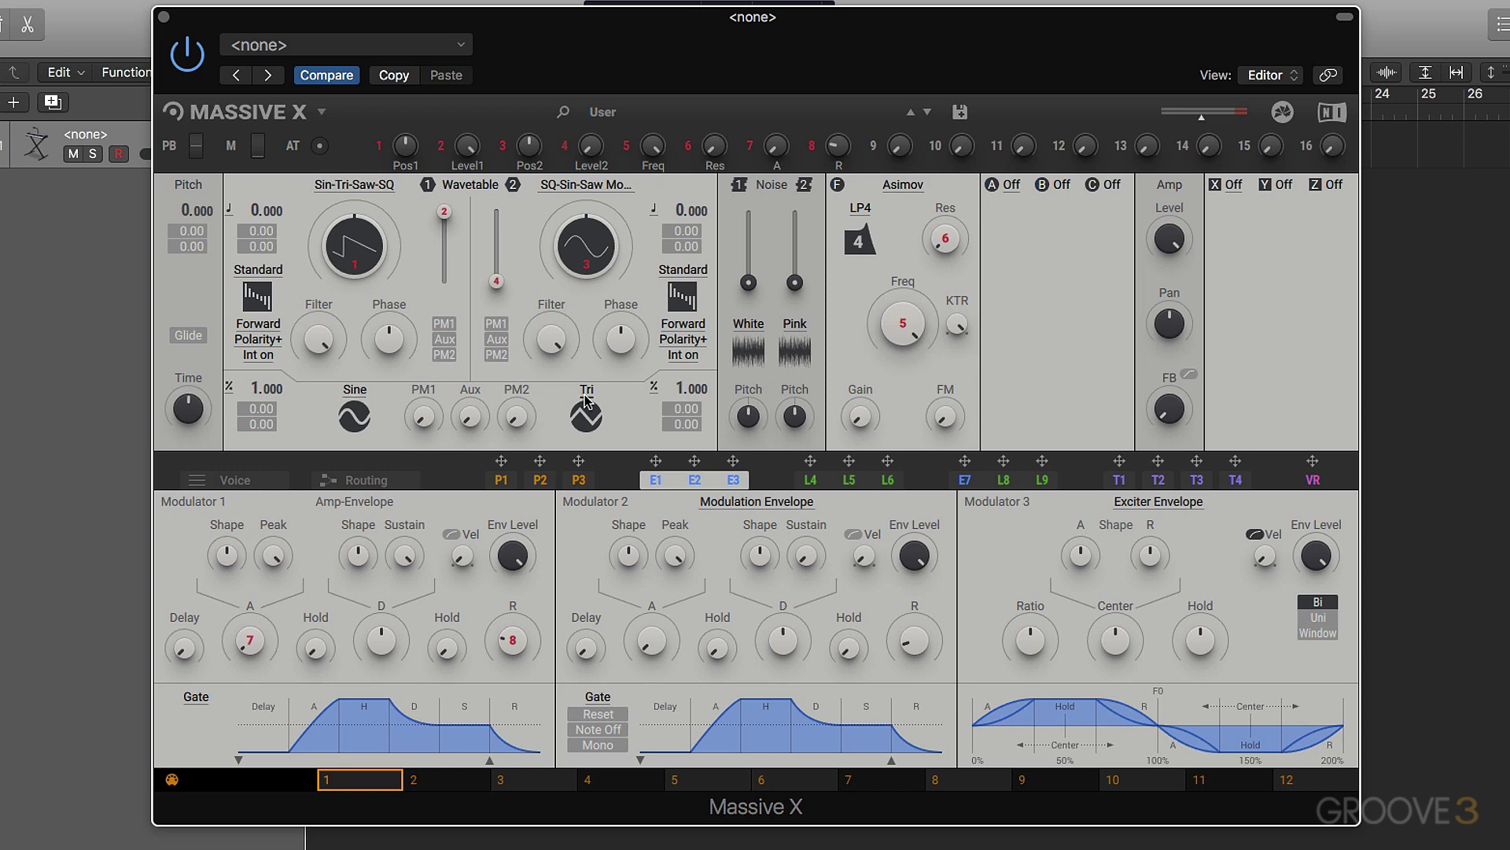
Review the waveform choices and the pitch mode options of the first modulation oscillator.
click(356, 390)
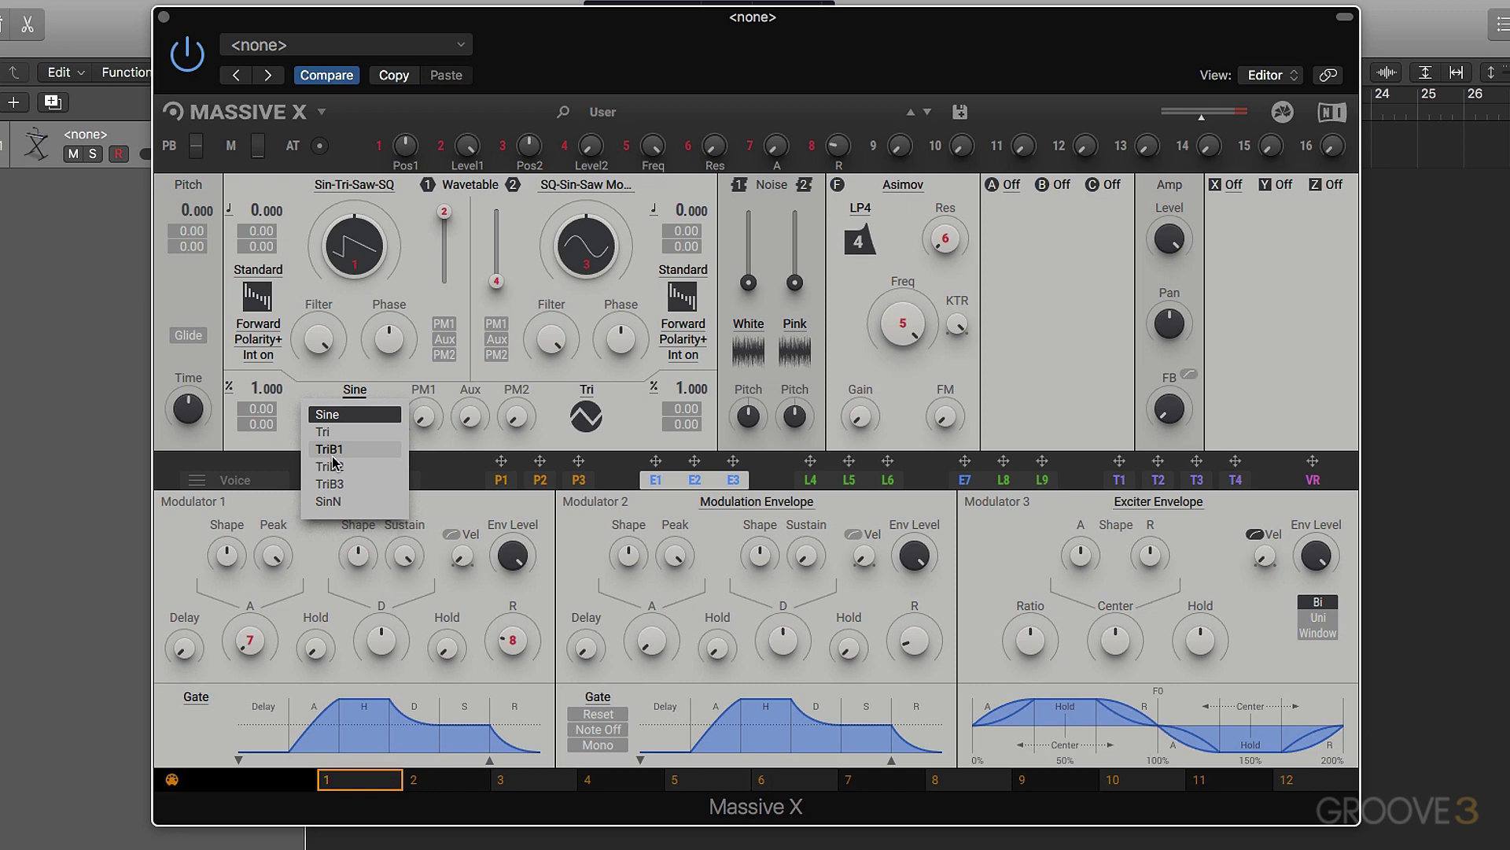
click(347, 362)
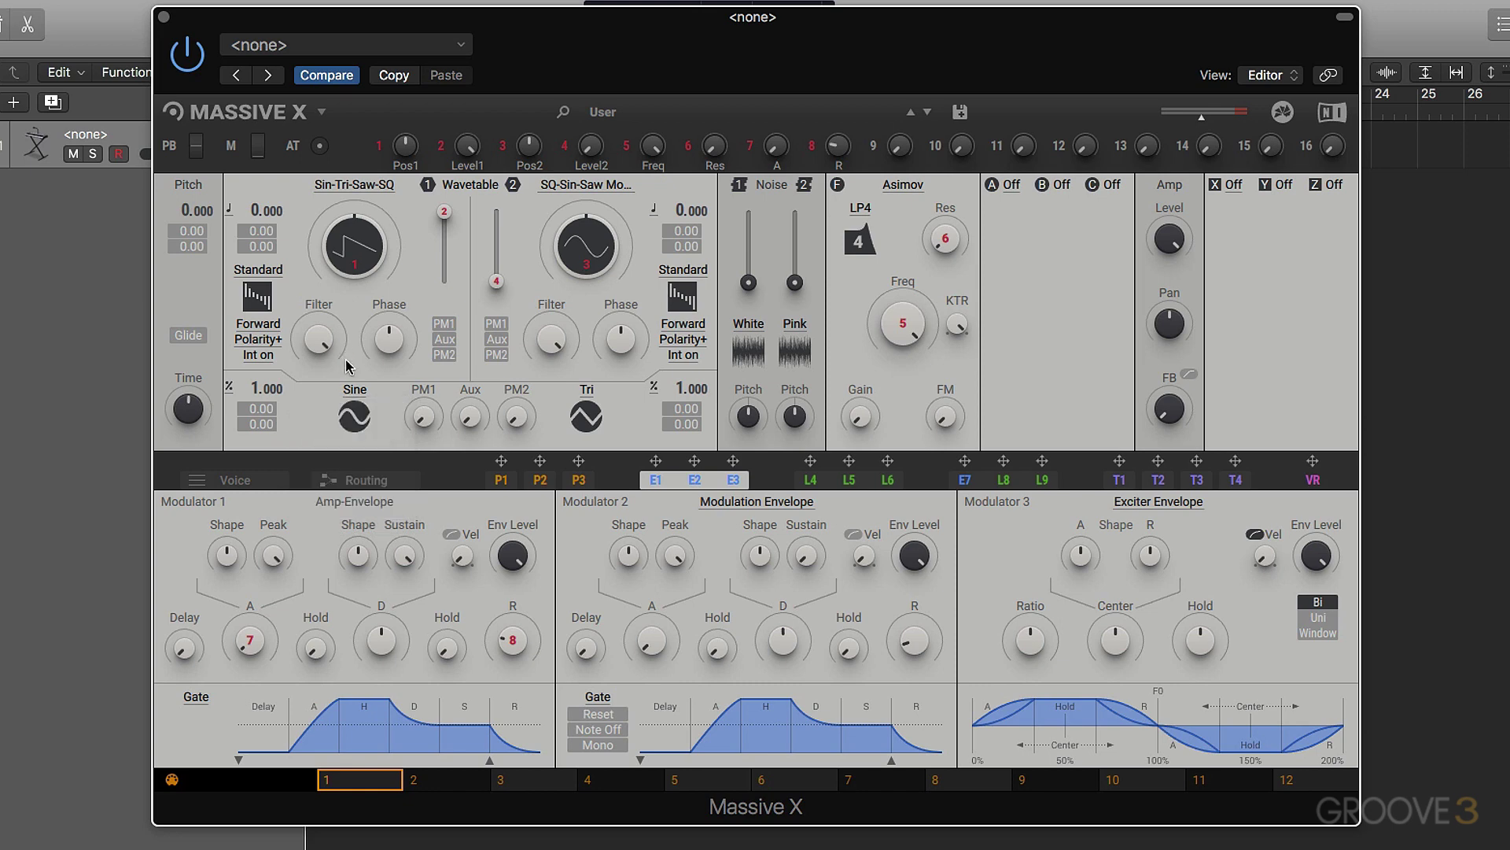
click(230, 388)
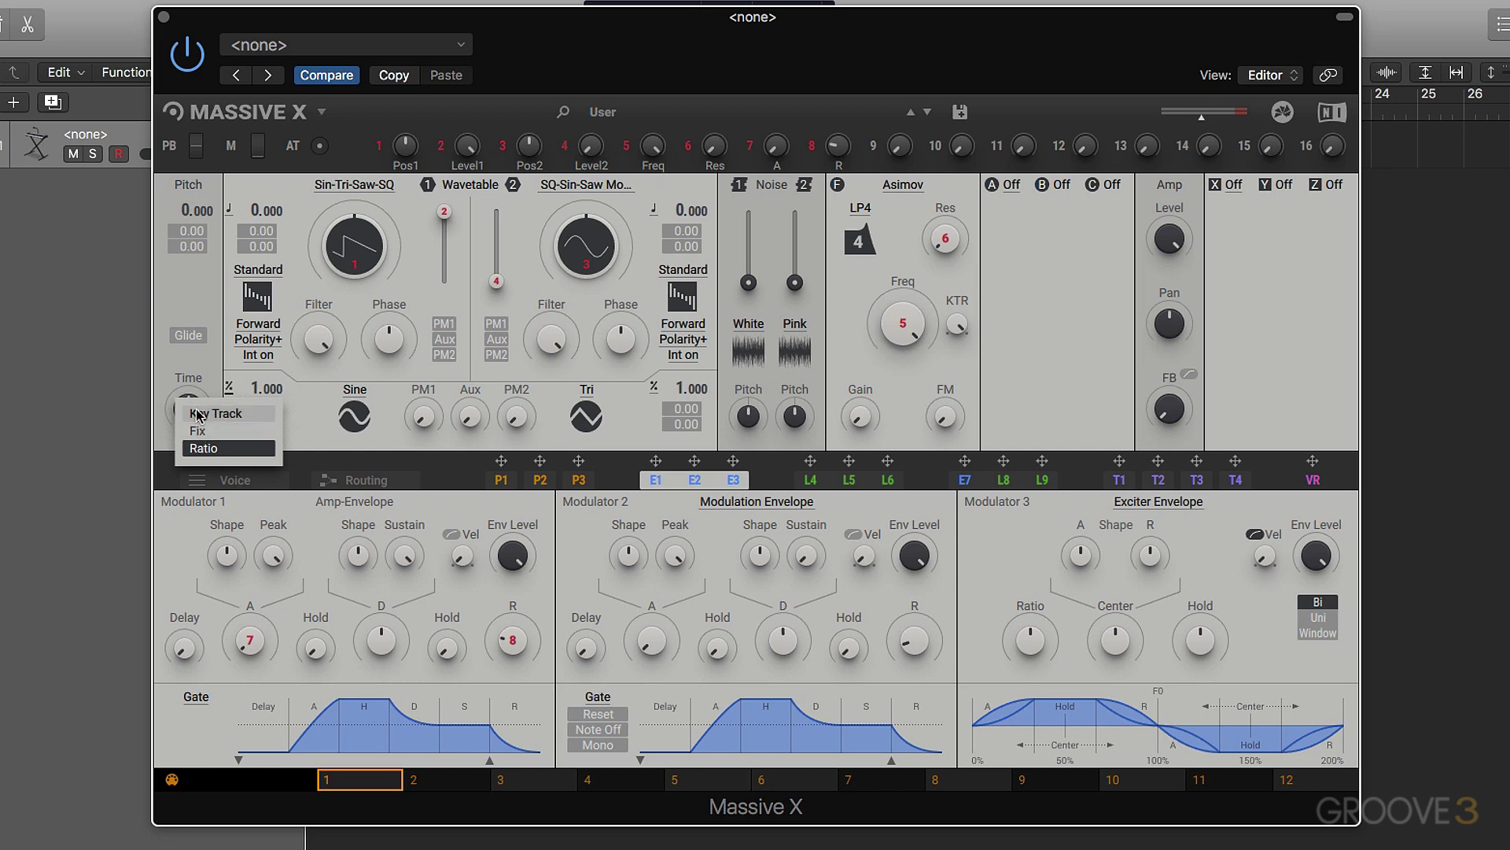
click(254, 372)
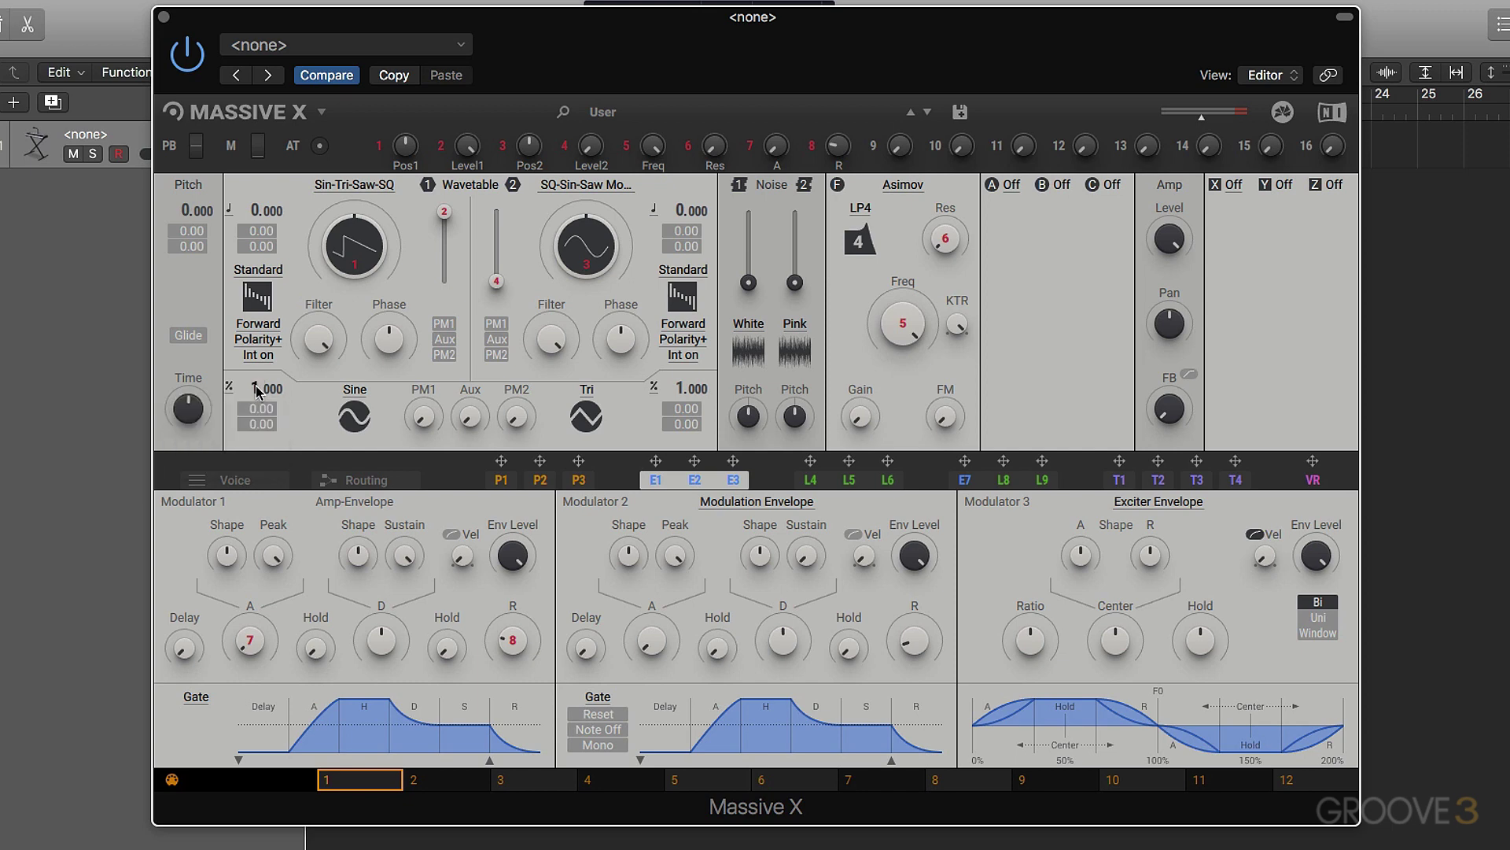
Try different ratios and the Key Track and Fix pitch modes on the first modulation oscillator, returning it to Ratio.
drag(255, 388, 256, 375)
drag(255, 396, 255, 409)
click(226, 386)
click(226, 412)
click(229, 386)
click(221, 431)
click(230, 389)
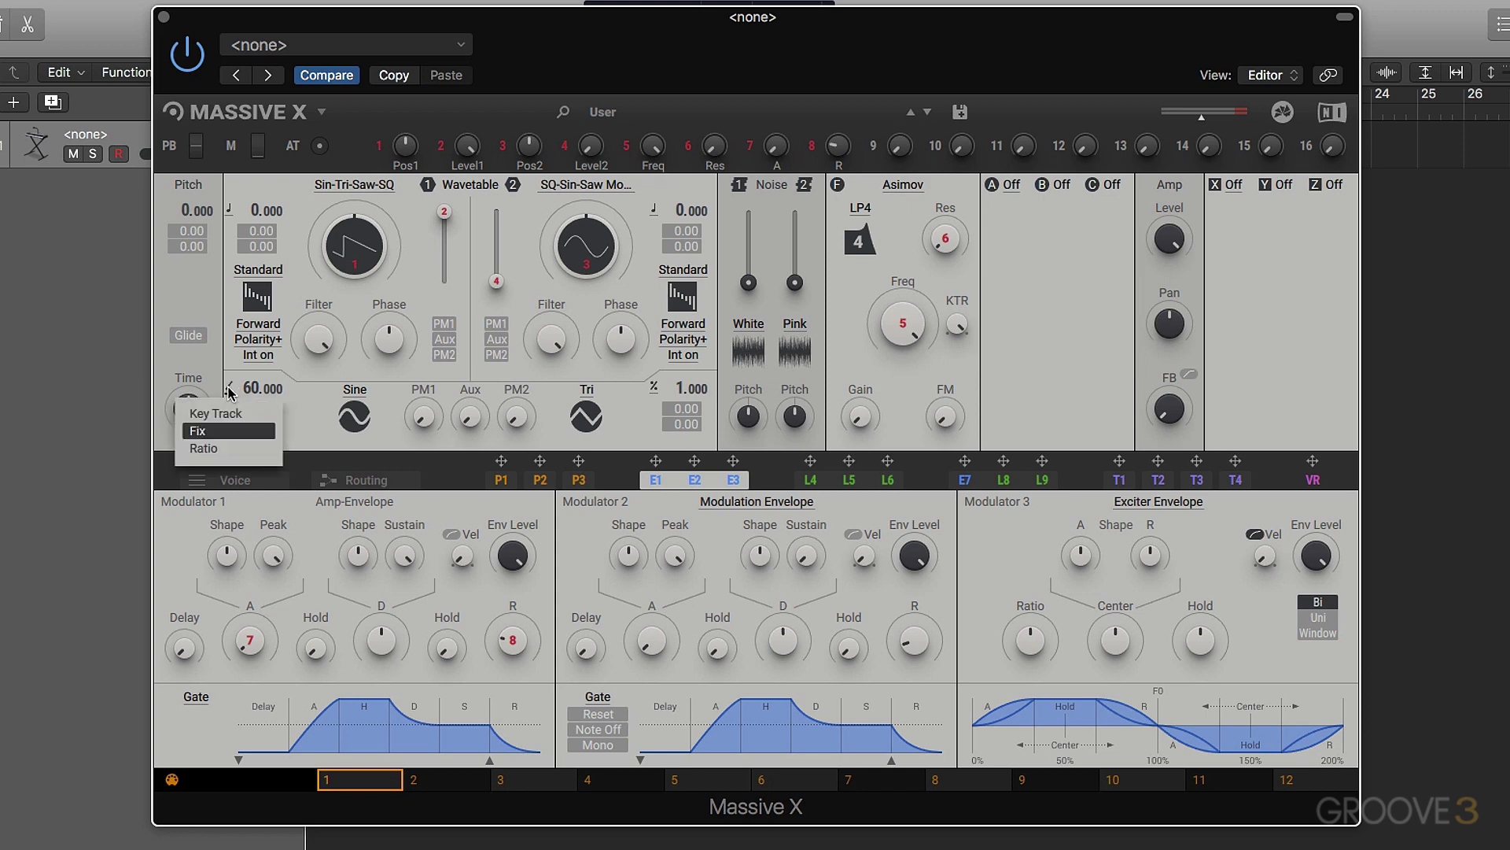
click(232, 447)
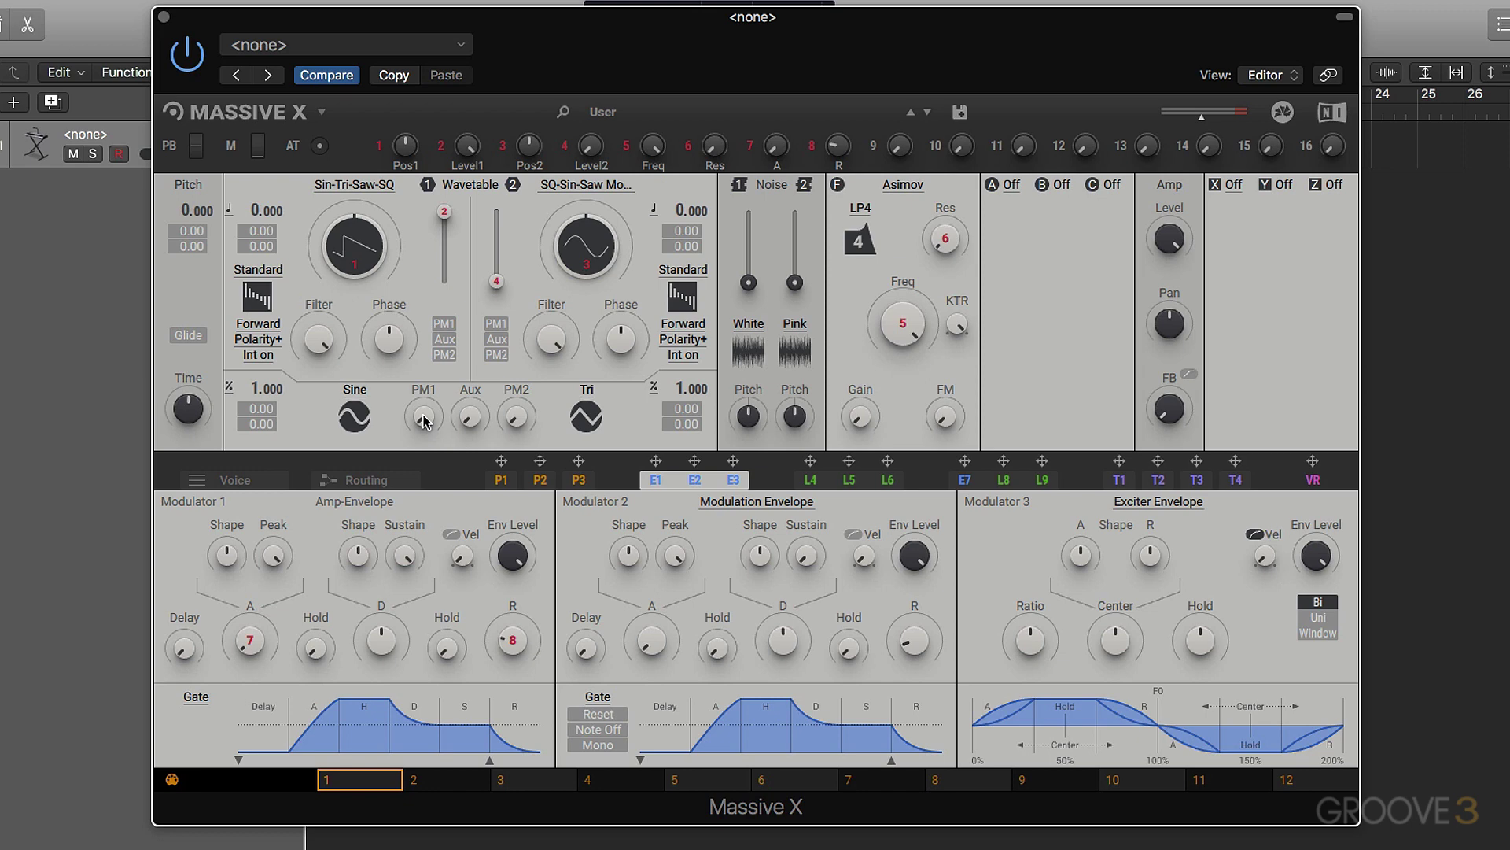
Enable PM1 modulation for wavetable oscillator 1 and try the PM1 amount up and back down.
click(445, 326)
drag(420, 409, 420, 409)
drag(423, 416, 423, 449)
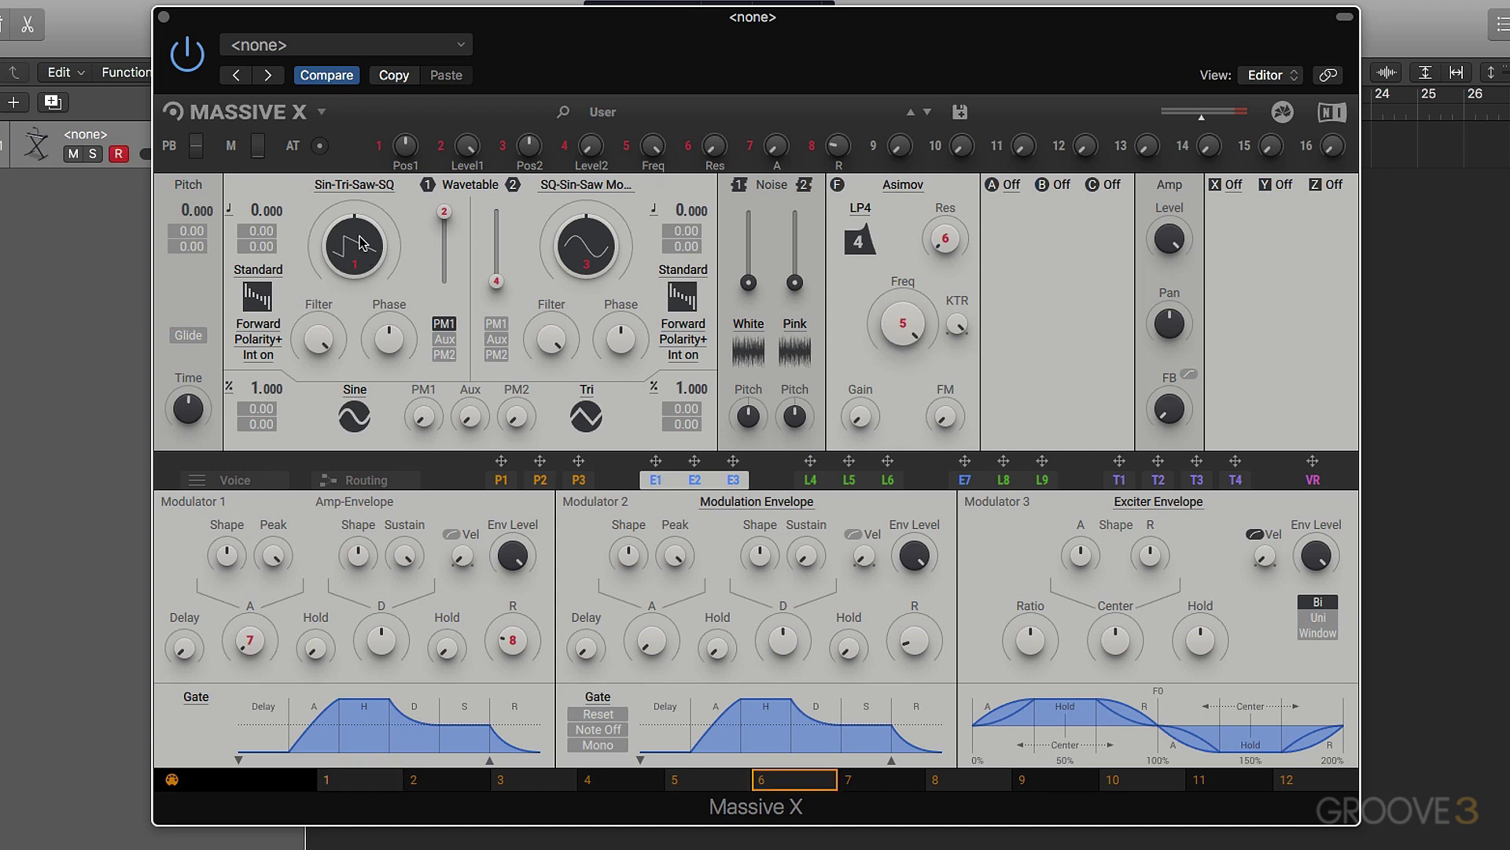
Set wavetable oscillator 1's position to the sine wave and raise the PM1 amount slightly.
drag(360, 241, 360, 275)
drag(424, 417, 424, 406)
mouse_move(423, 417)
mouse_down()
mouse_move(423, 452)
mouse_move(423, 417)
mouse_up()
Set the first modulation oscillator's waveform to Tri and raise the PM1 amount.
click(355, 390)
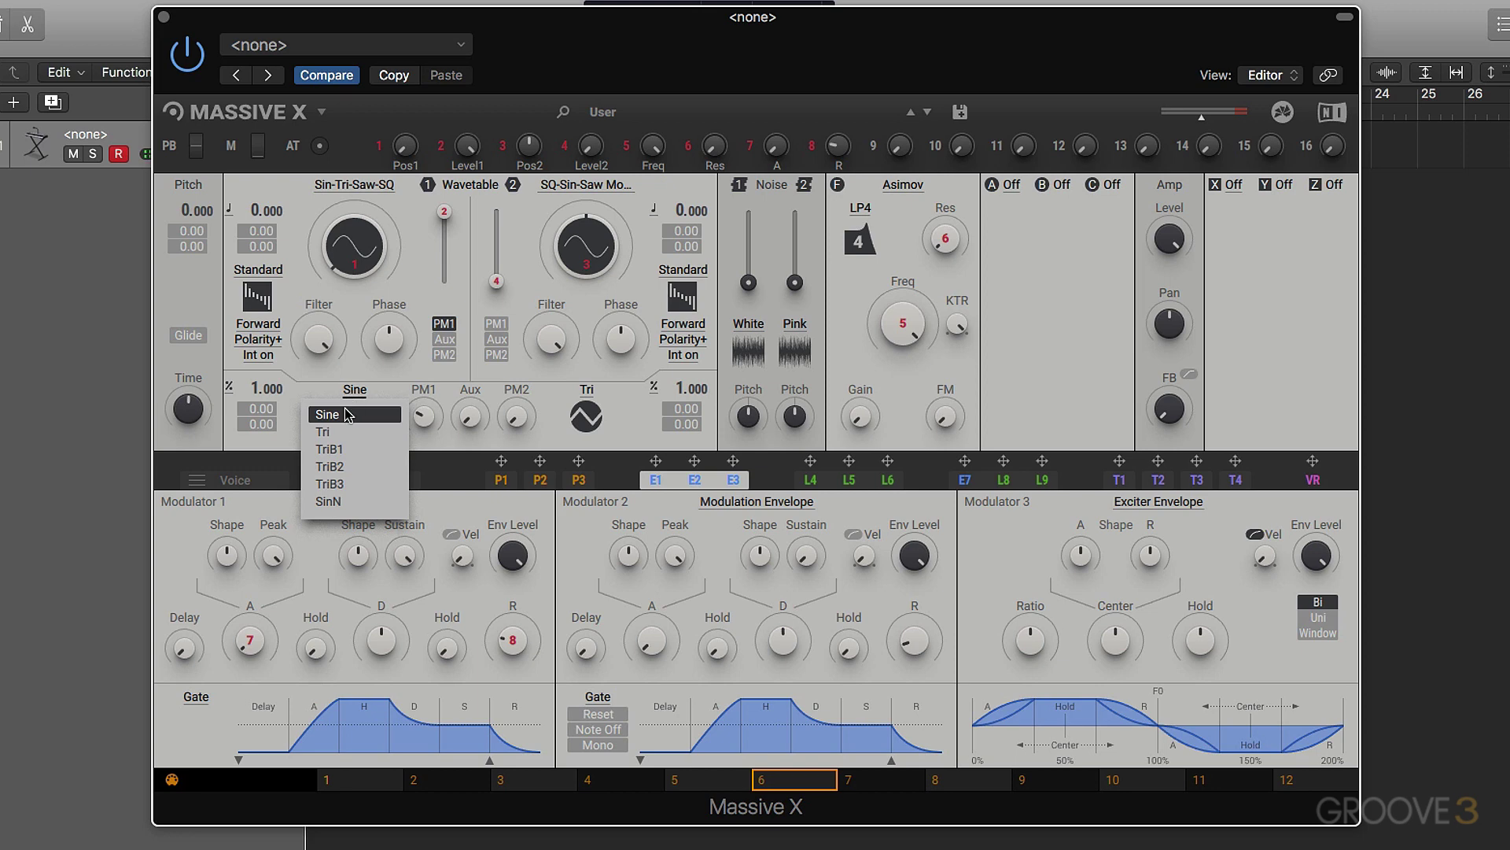
click(346, 432)
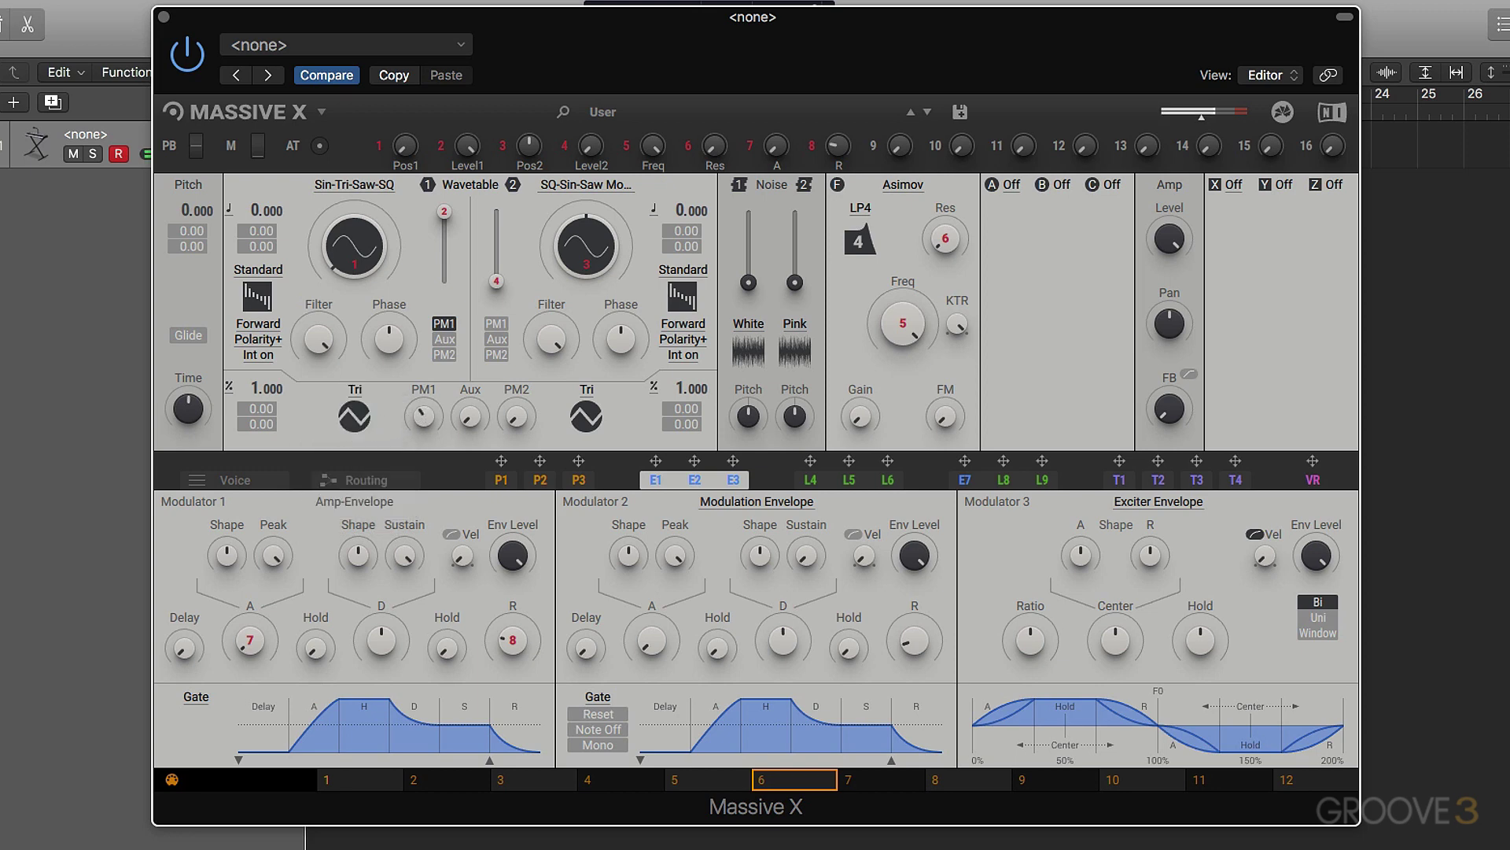
drag(424, 416, 423, 397)
Audition Sine and TriB1 on the first modulation oscillator, settle on TriB2, and adjust the PM1 amount.
click(355, 402)
click(344, 420)
click(354, 408)
click(348, 450)
click(355, 410)
click(355, 466)
mouse_move(424, 416)
mouse_down()
mouse_move(424, 448)
mouse_move(423, 429)
mouse_up()
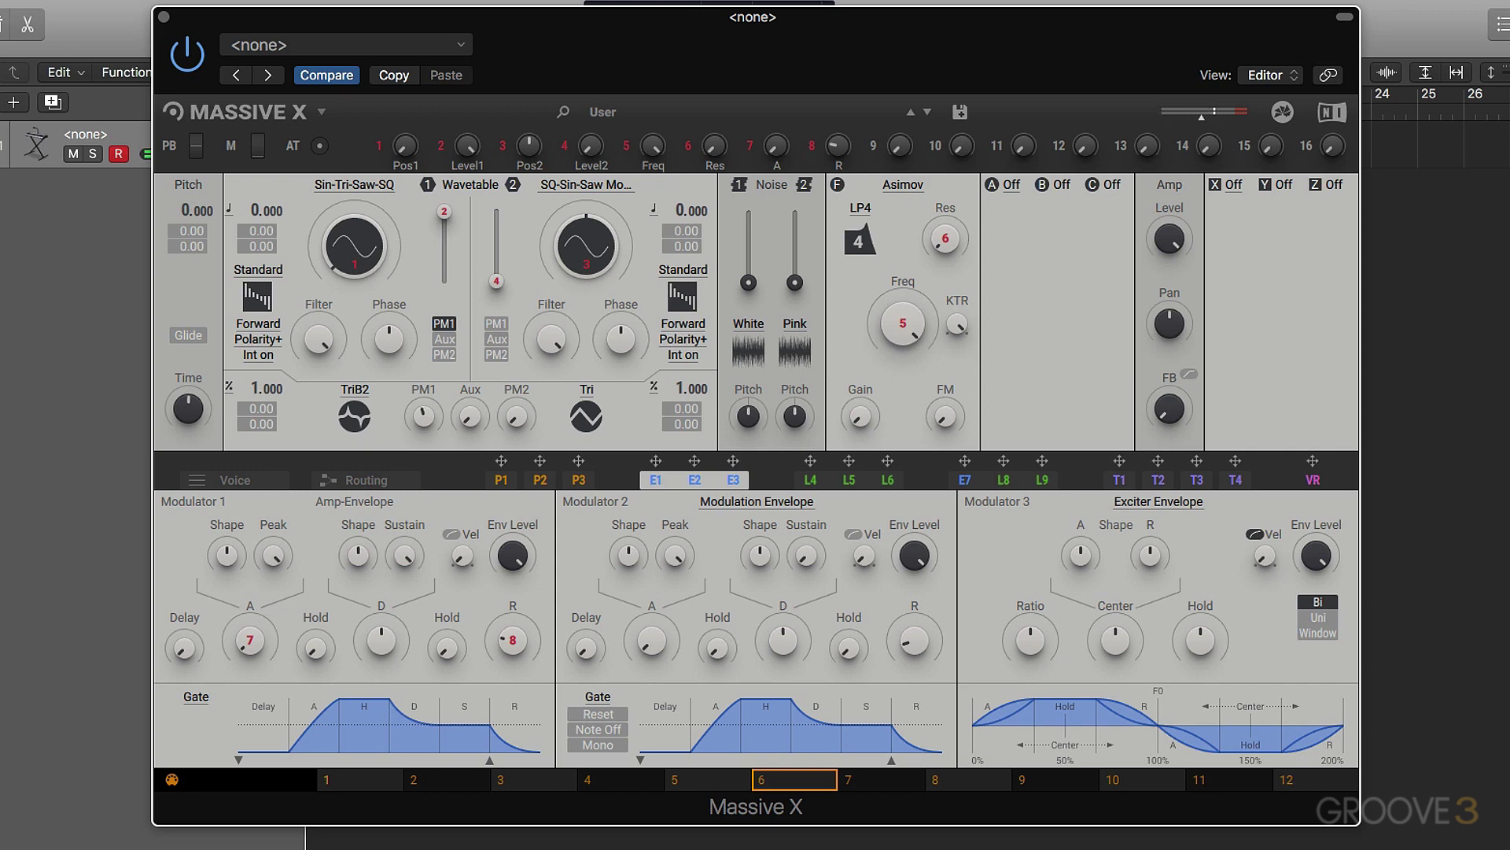
Set the first modulation oscillator to the TriB3 waveform with a higher PM1 amount and a ratio of 4.140.
click(356, 390)
click(334, 483)
drag(424, 415, 423, 400)
drag(254, 393, 254, 382)
mouse_move(254, 393)
mouse_down()
mouse_move(254, 370)
mouse_move(283, 387)
mouse_up()
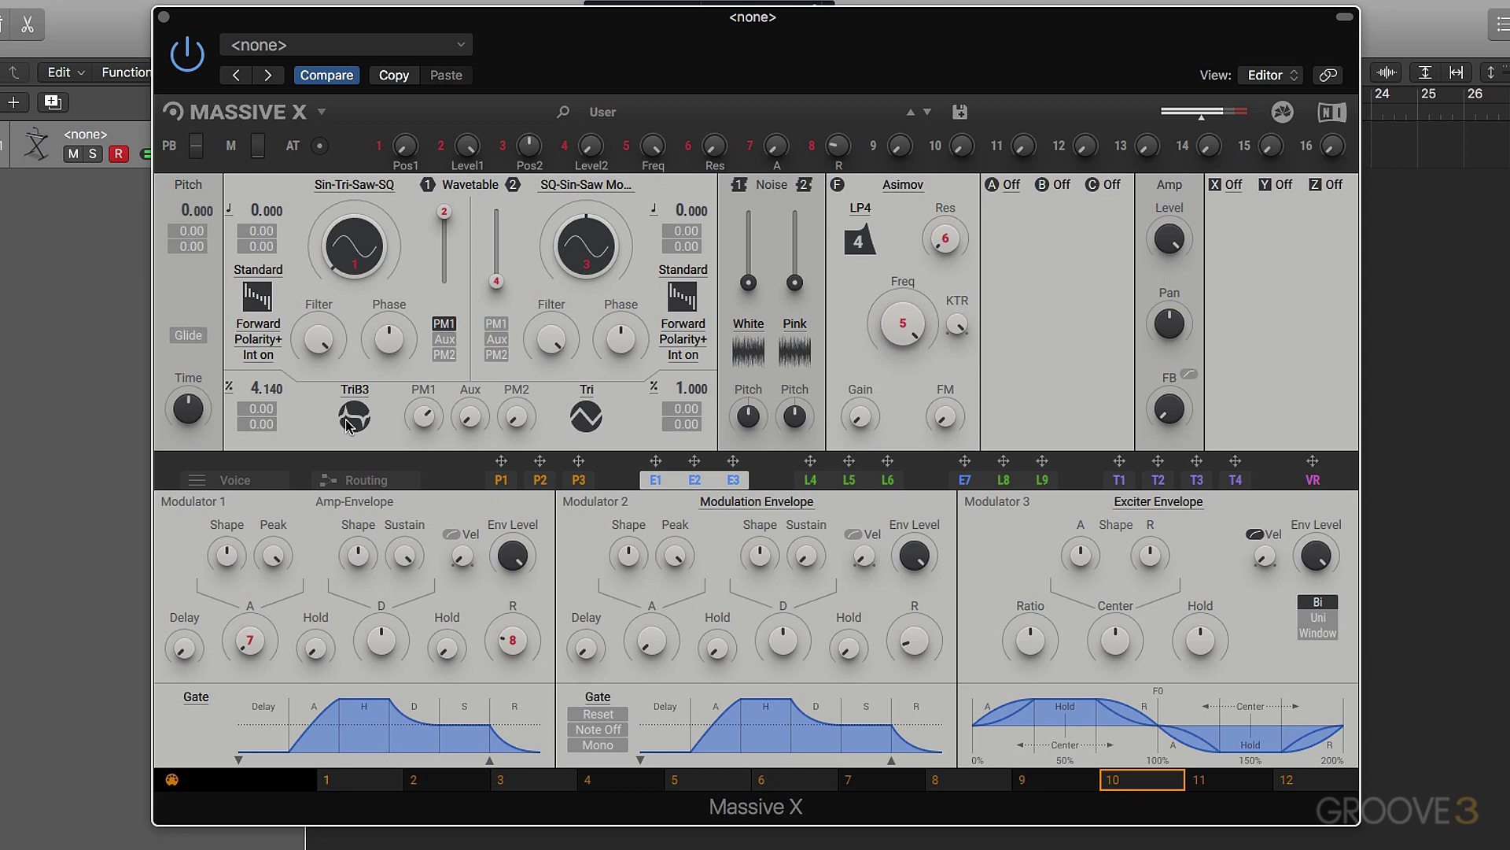
Set wavetable oscillator 1's pitch to -12 and the first modulation oscillator's ratio to 2.000, adjusting the PM1 amount.
drag(264, 222, 263, 262)
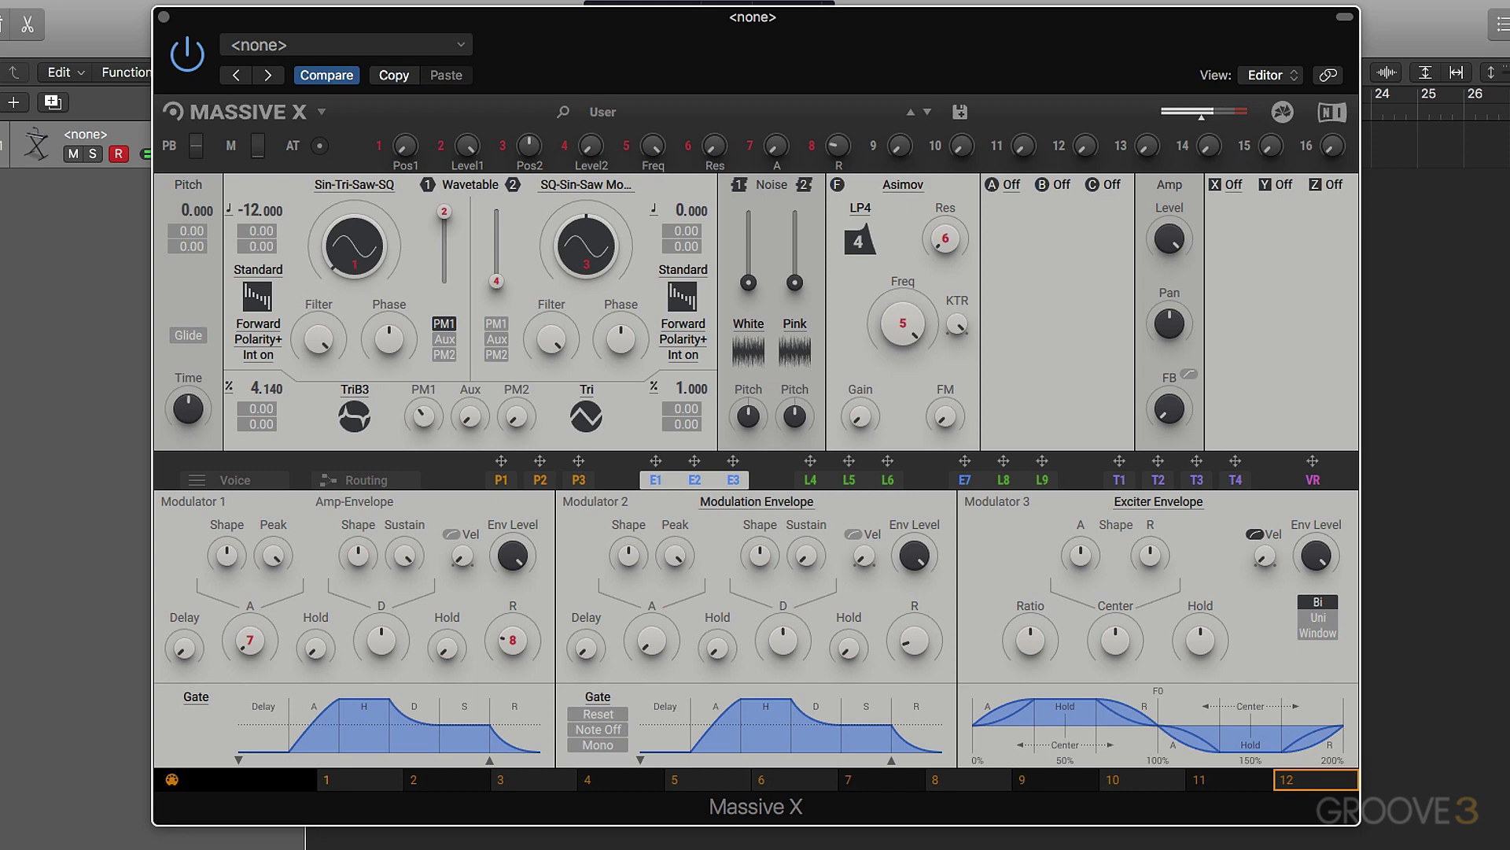
drag(424, 414, 424, 403)
drag(256, 387, 256, 403)
double_click(275, 391)
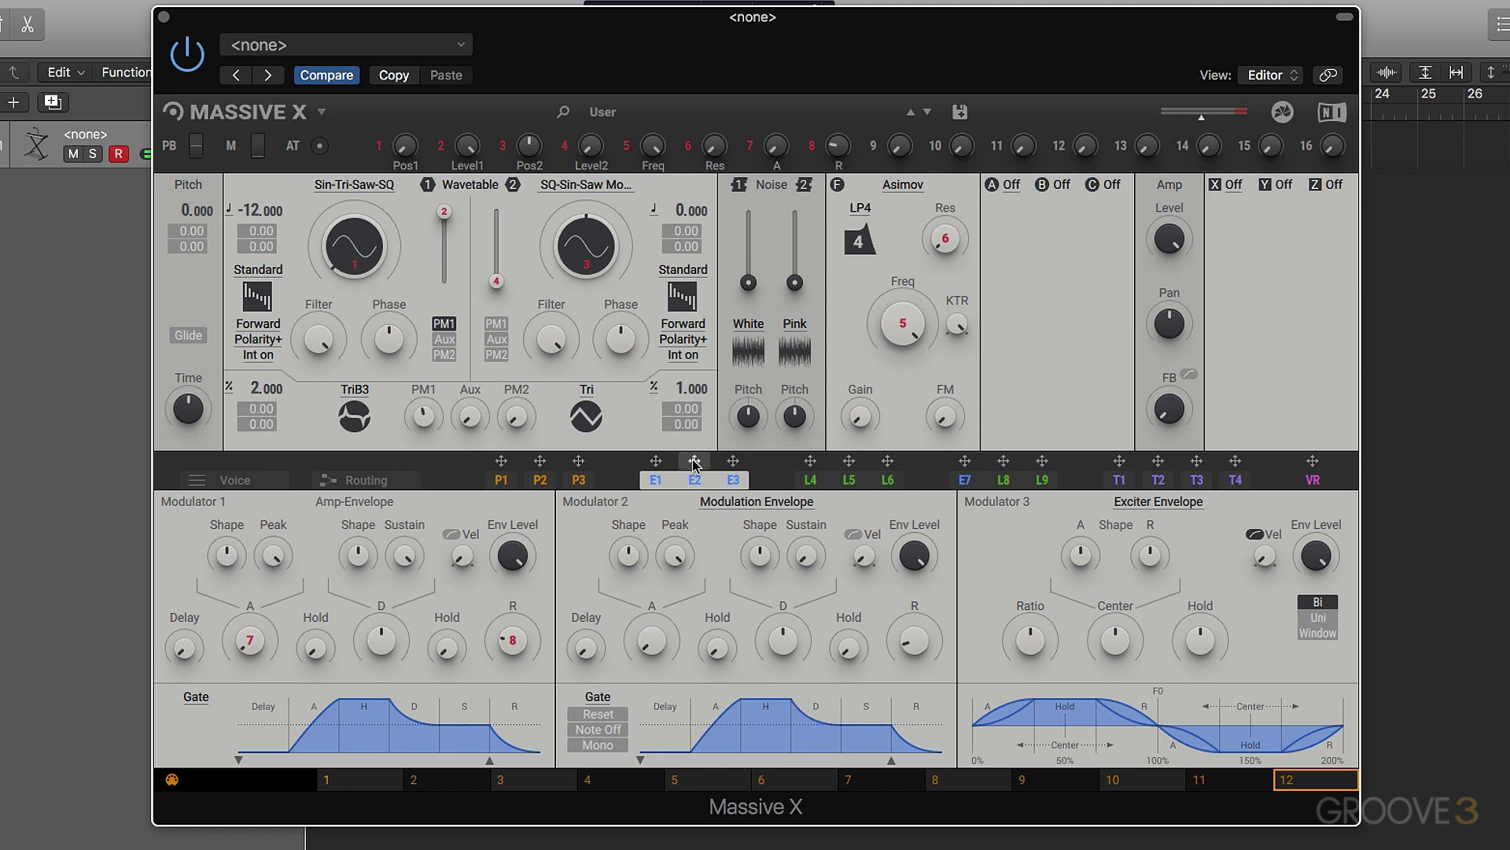
Assign envelope E2 to the PM1 amount, shorten the envelope's decay, and raise its sustain slightly.
drag(694, 461, 420, 450)
drag(786, 647, 786, 650)
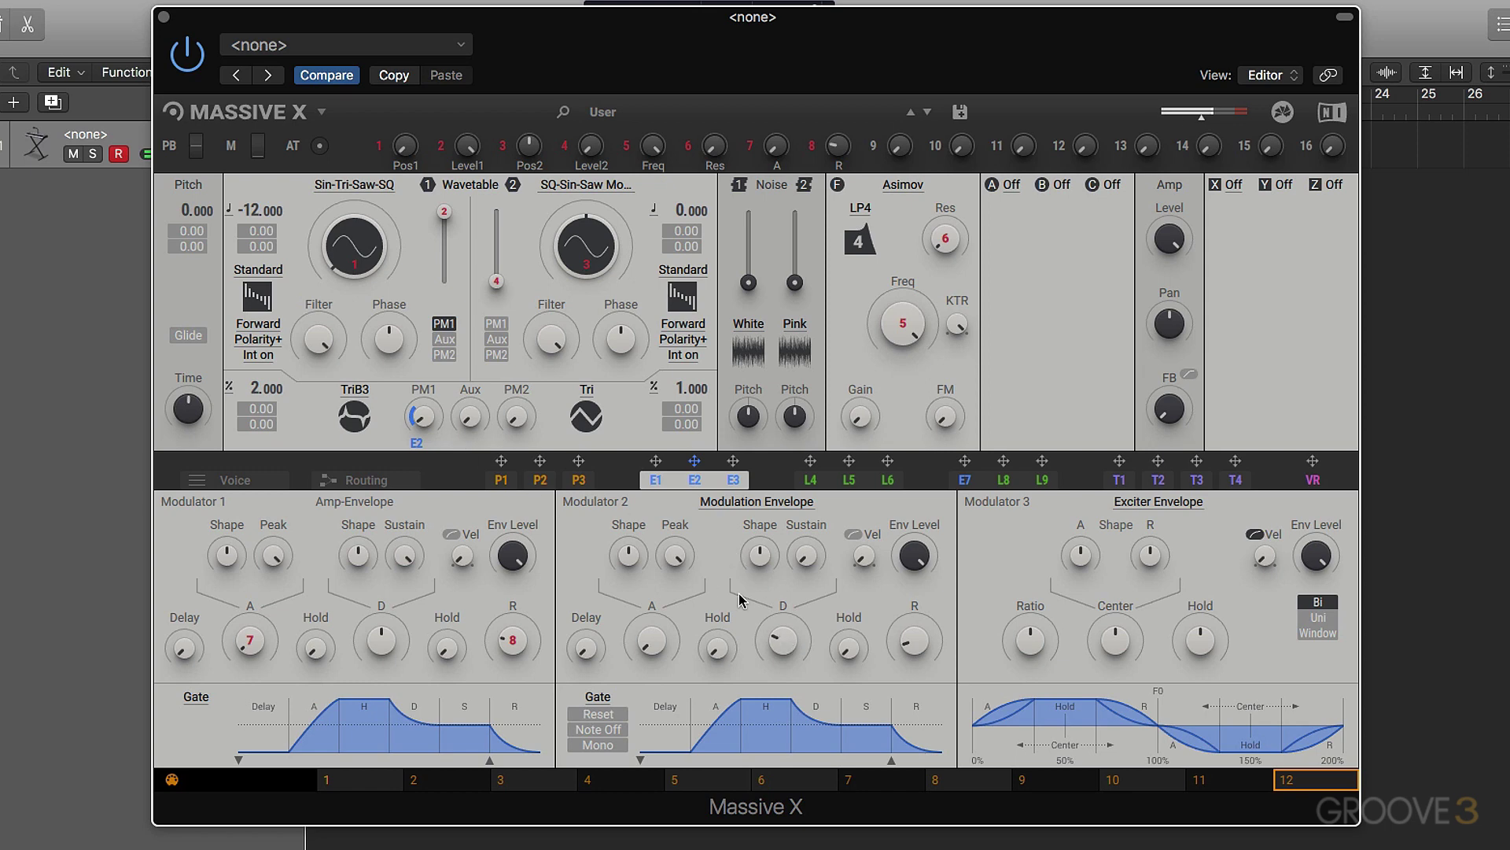
drag(806, 546, 806, 534)
Audition the SinN, Sine, Tri and TriB1 waveforms on the first modulation oscillator.
click(356, 391)
click(350, 502)
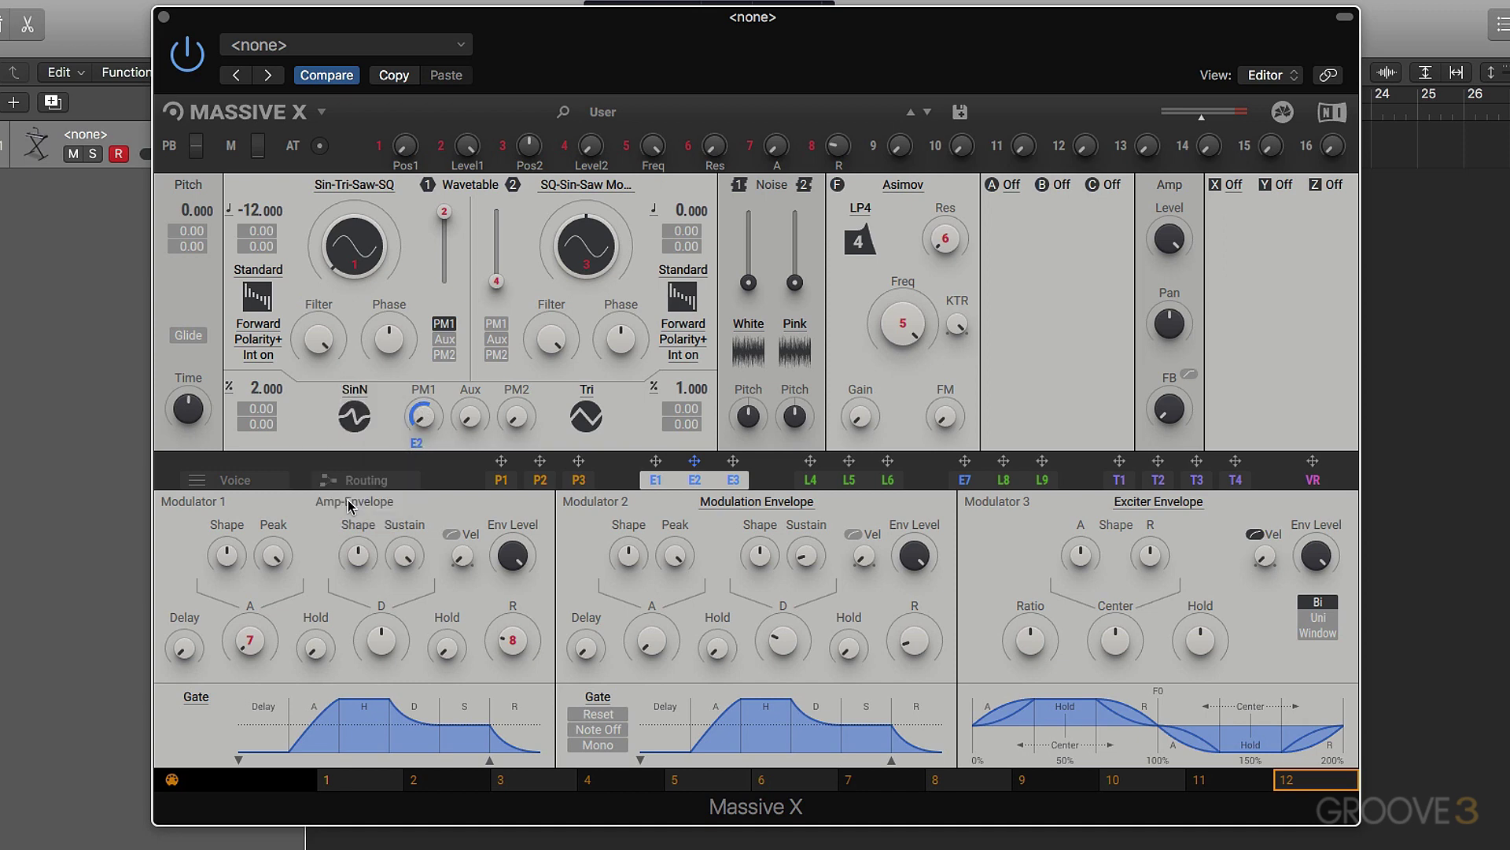
click(354, 391)
click(345, 417)
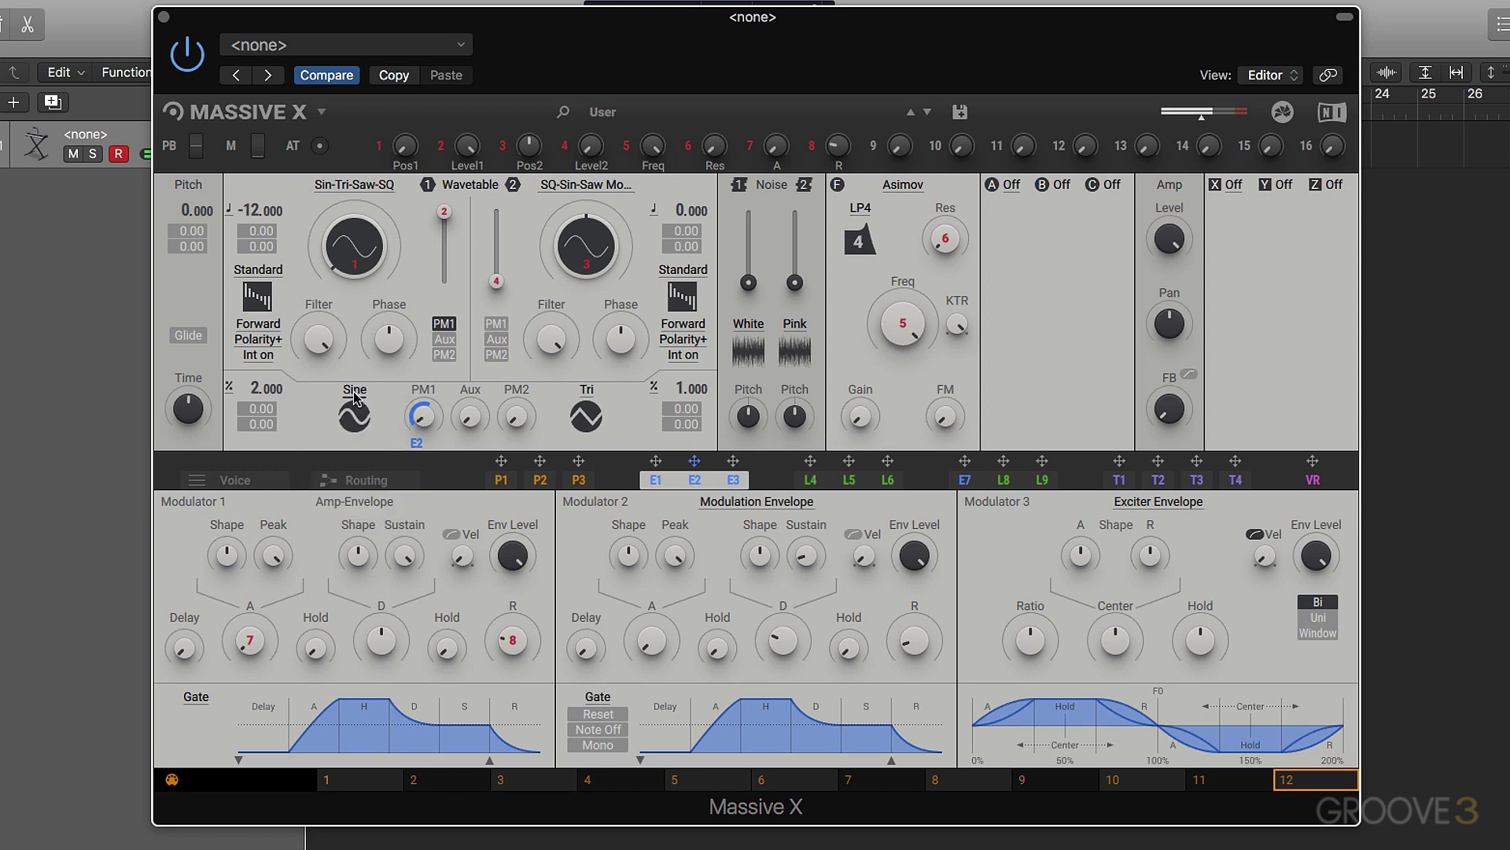
click(354, 398)
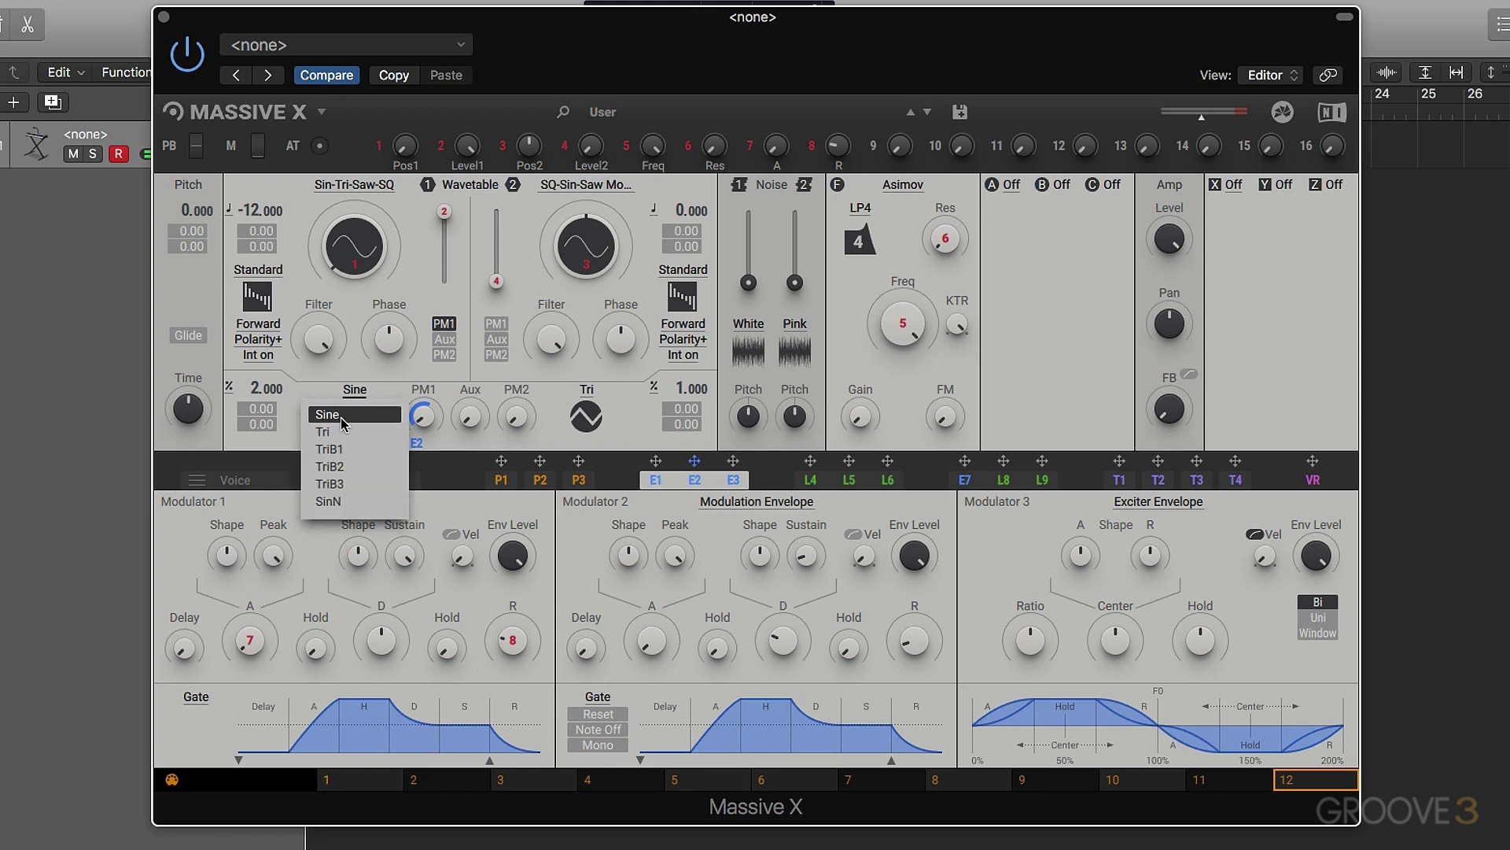
click(340, 433)
click(353, 396)
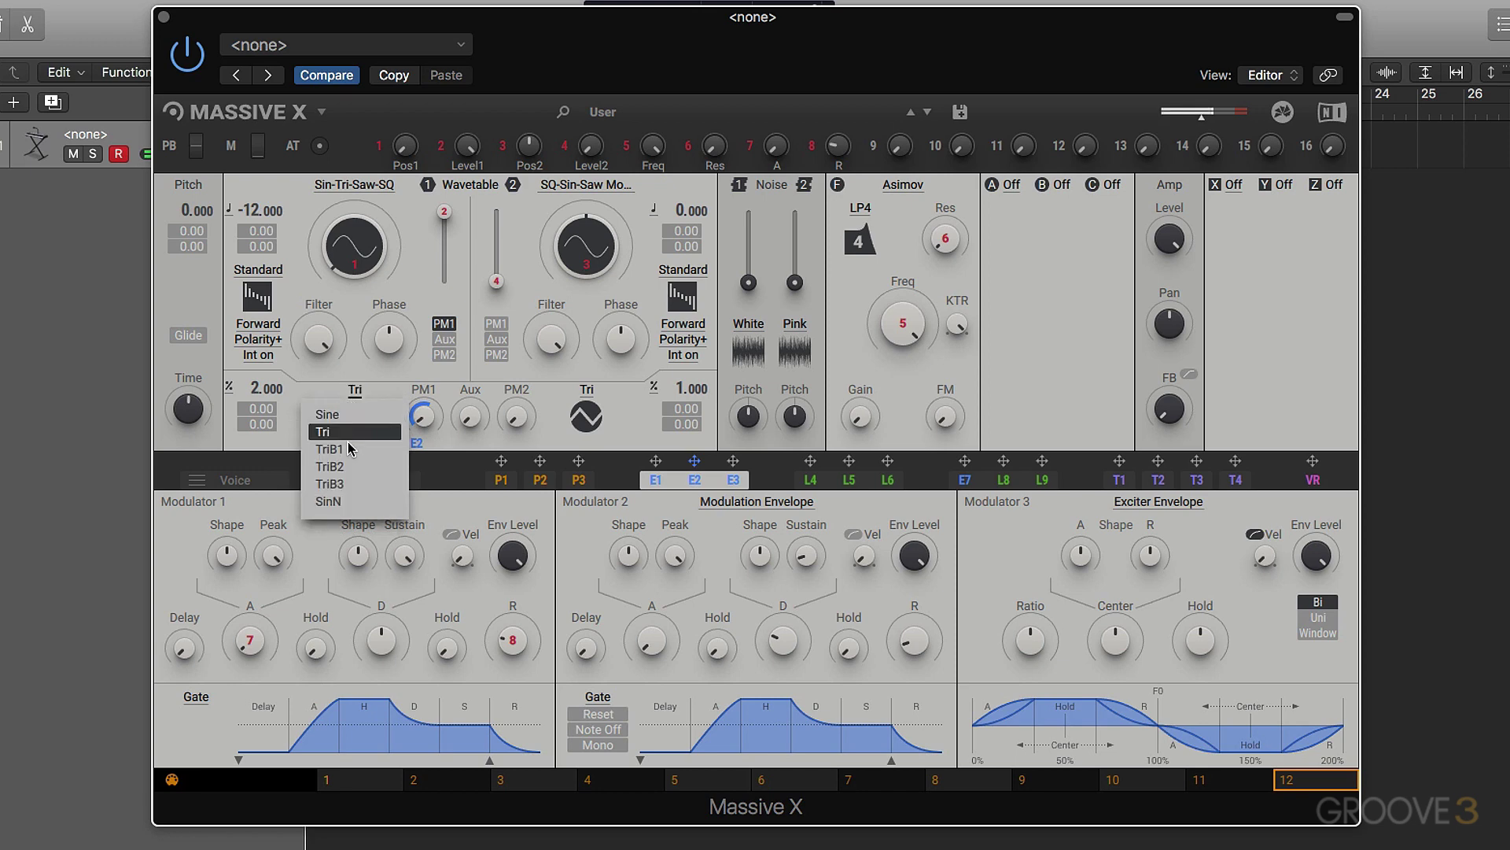
click(347, 453)
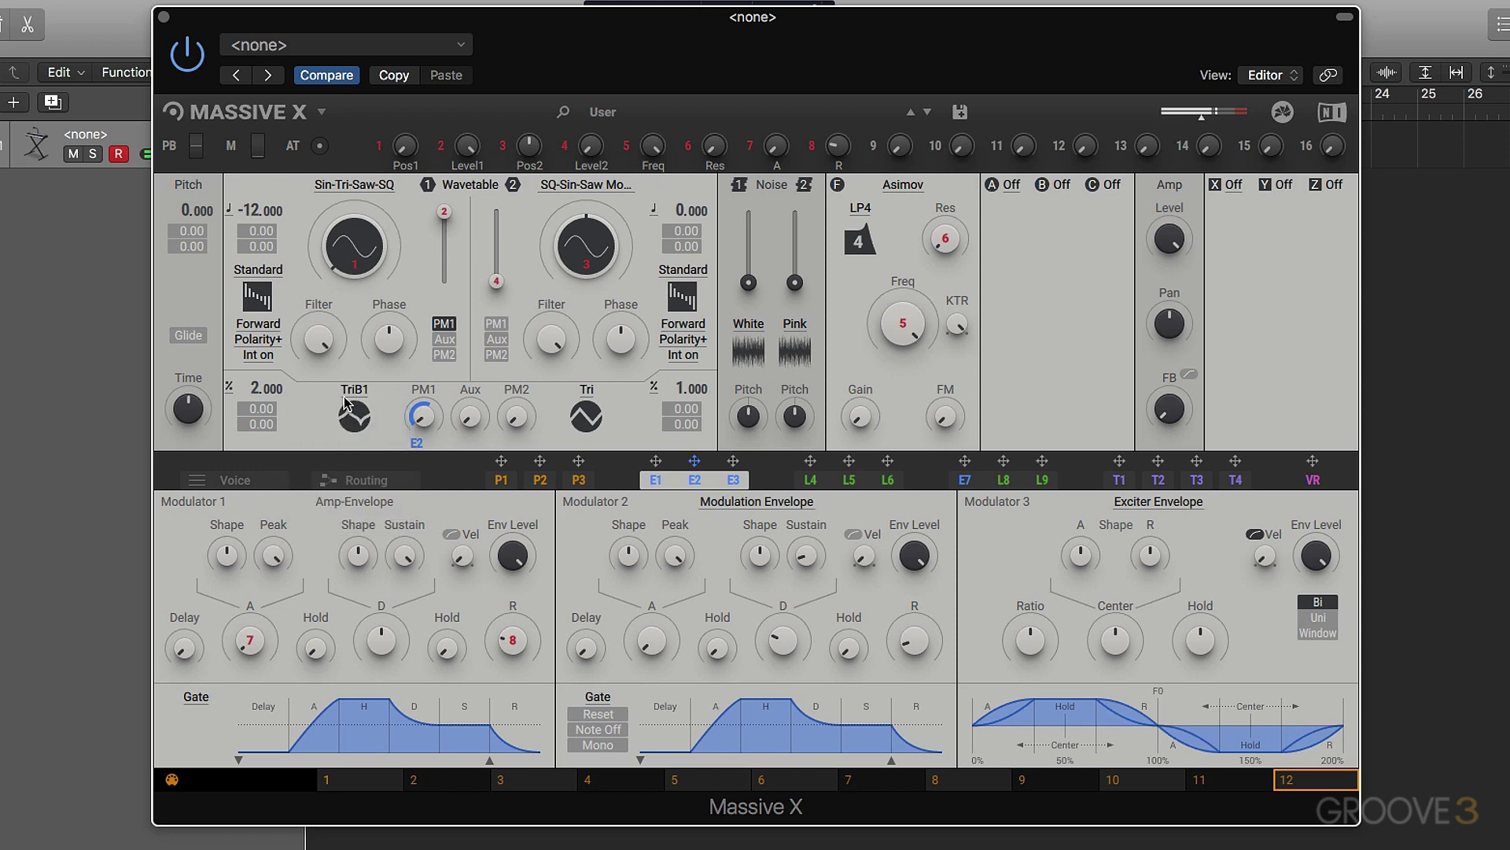
Set the first modulation oscillator to the TriB2 waveform with a ratio of 9.000.
click(354, 391)
click(350, 470)
drag(266, 388, 266, 332)
Load the Init - Massive X preset from the Quickstart category.
click(624, 113)
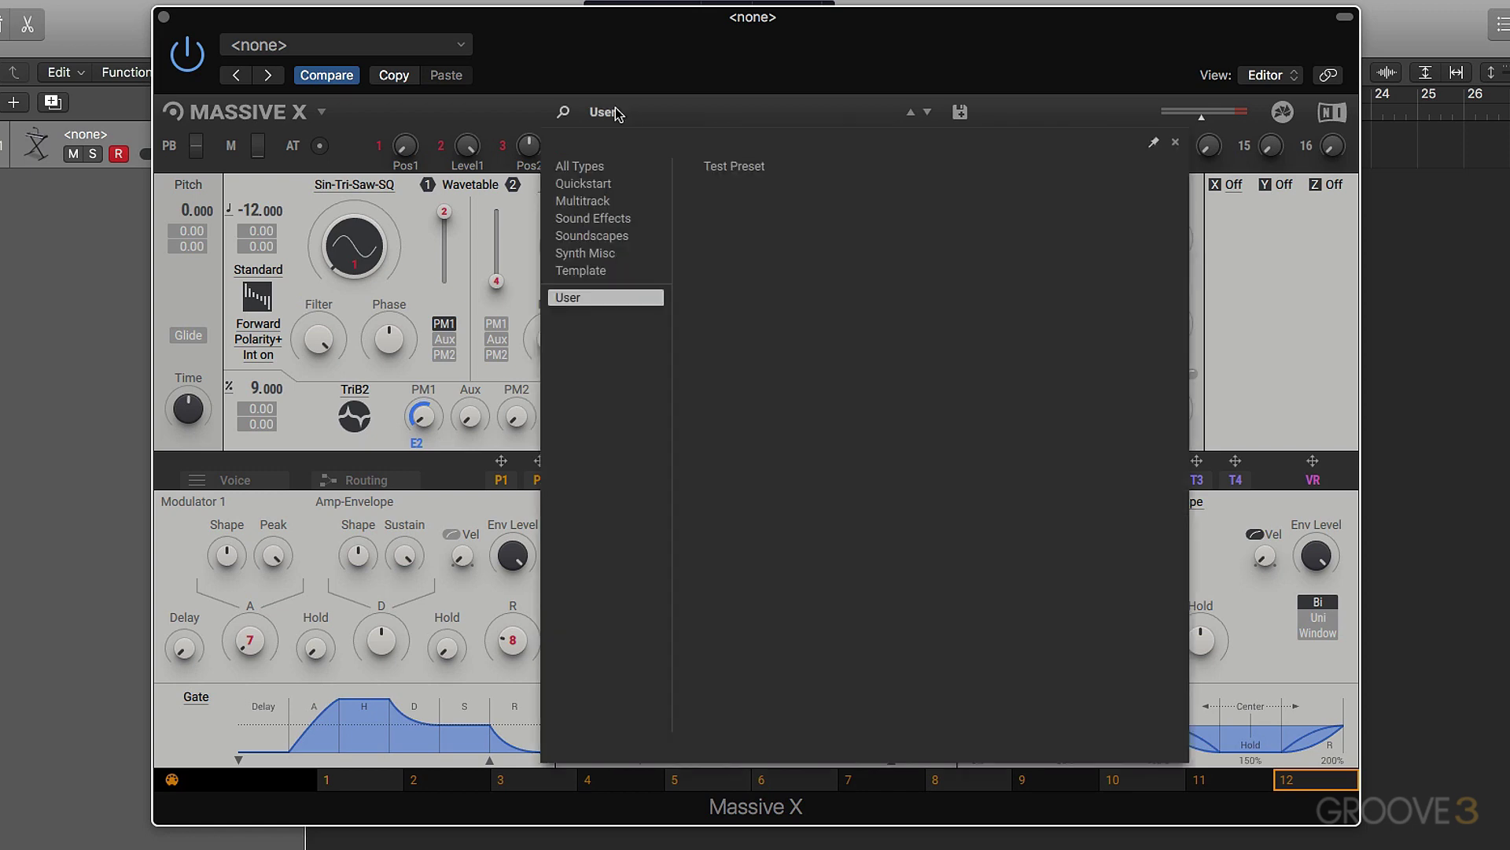
click(588, 191)
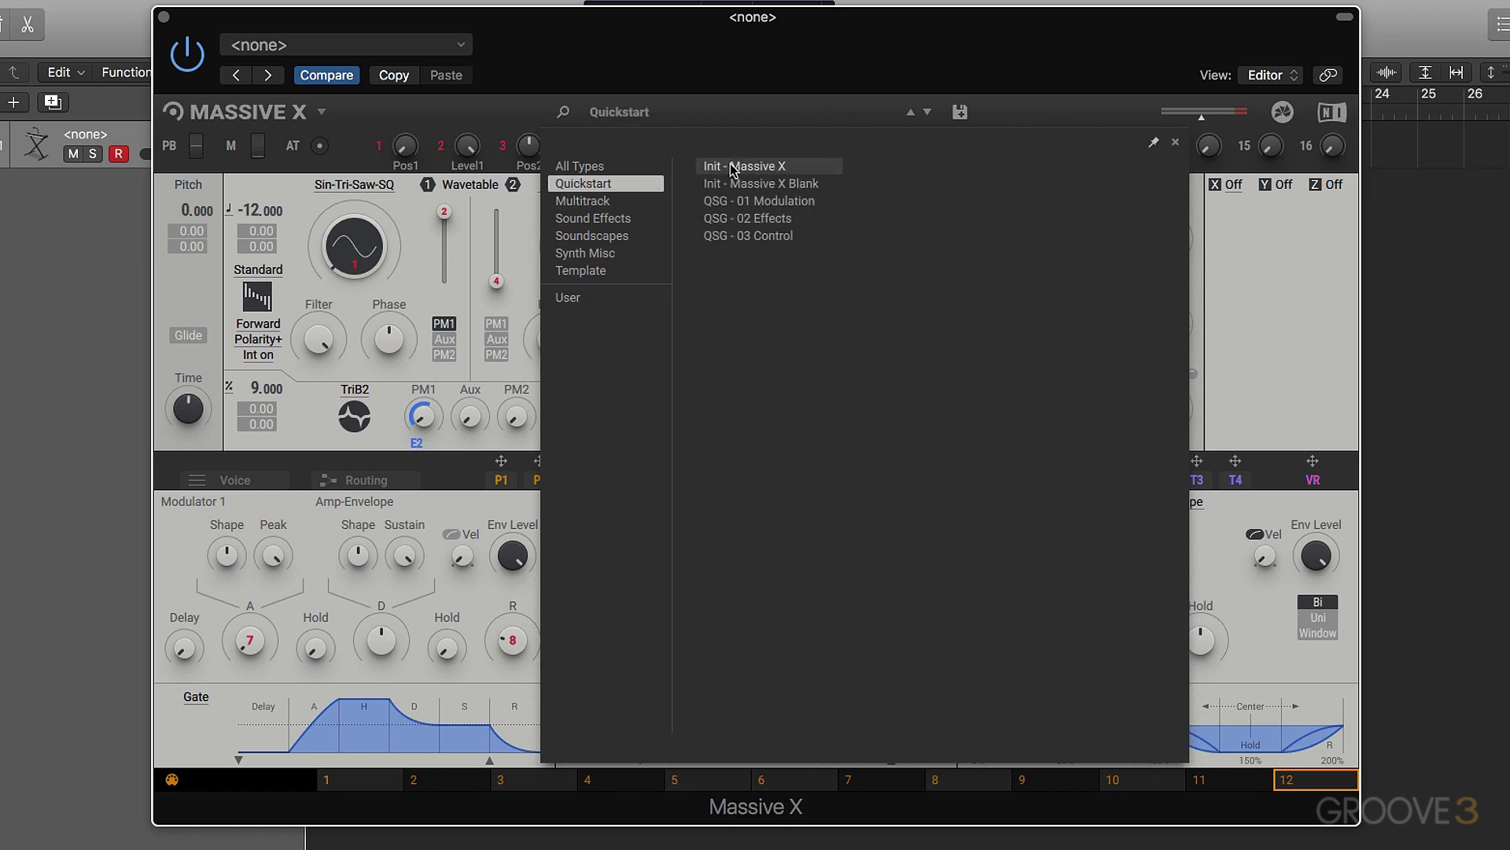
double_click(745, 166)
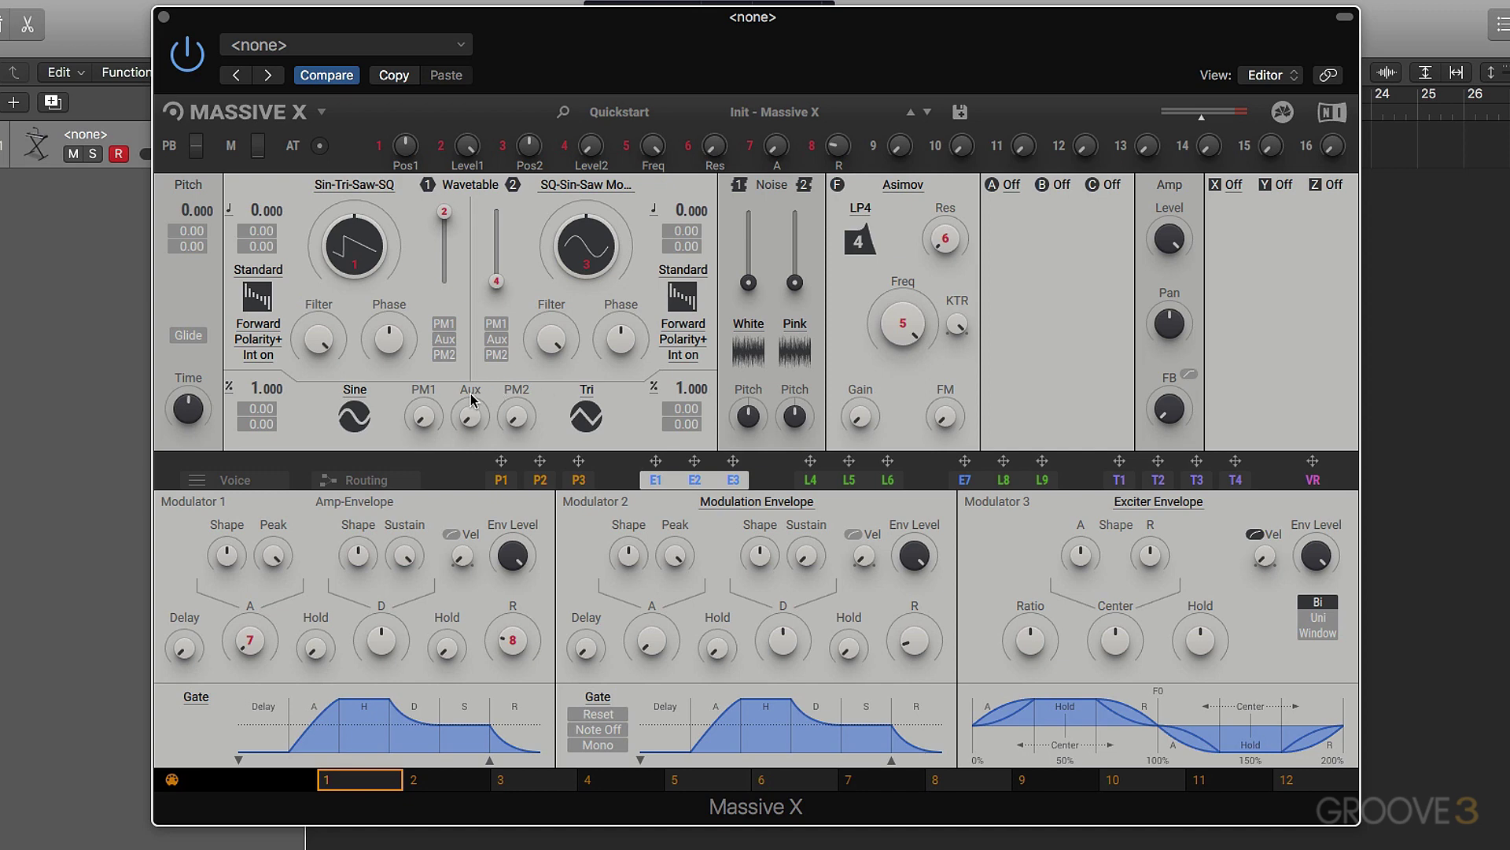
Show the routing, disconnect the PM Aux node from insert C, and move it above insert B.
click(379, 478)
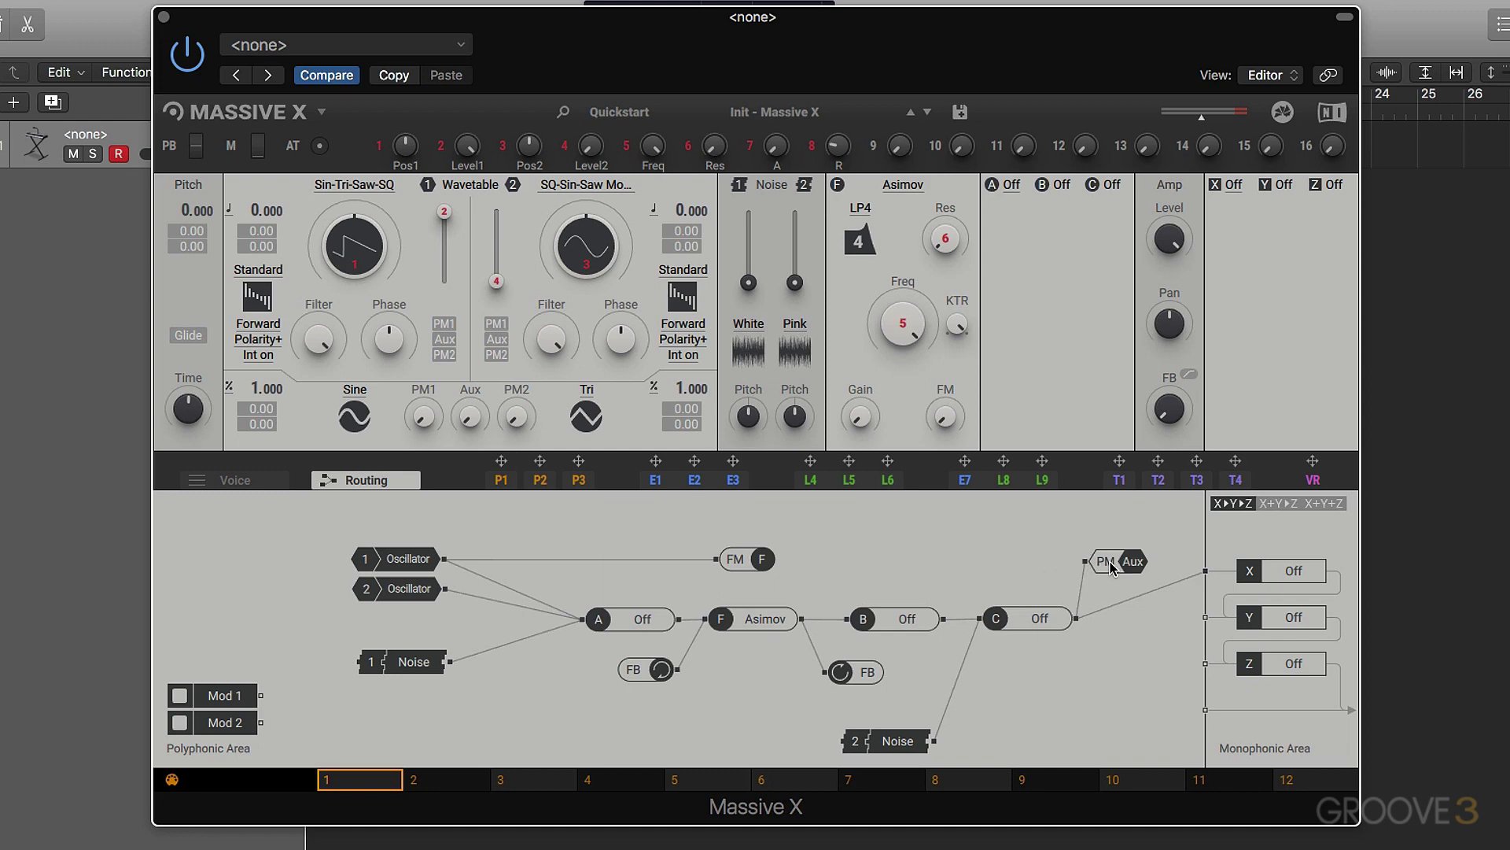
drag(1110, 562, 1056, 534)
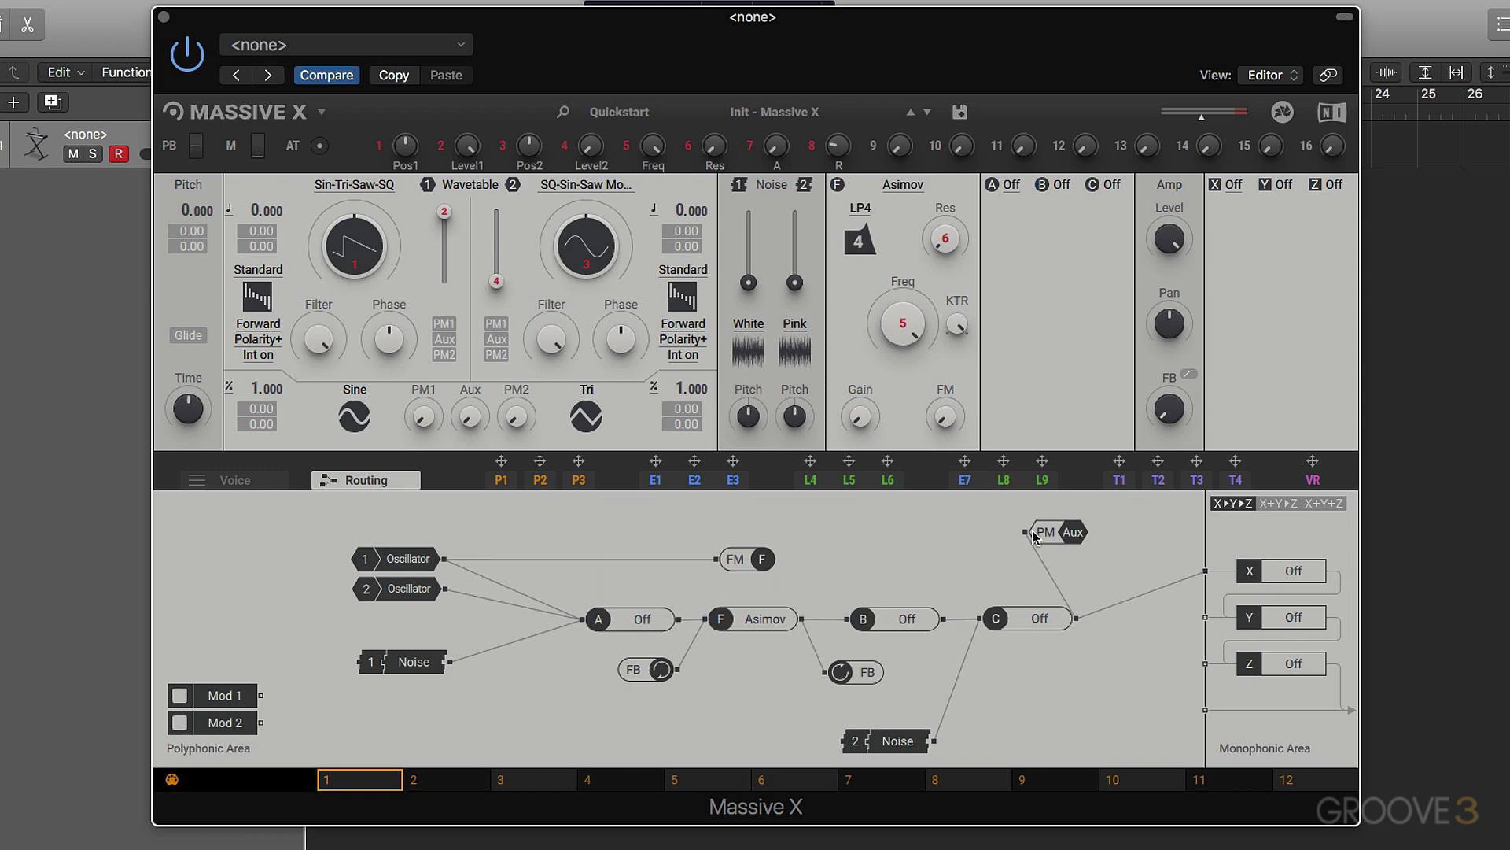
double_click(1042, 562)
drag(1051, 534, 951, 527)
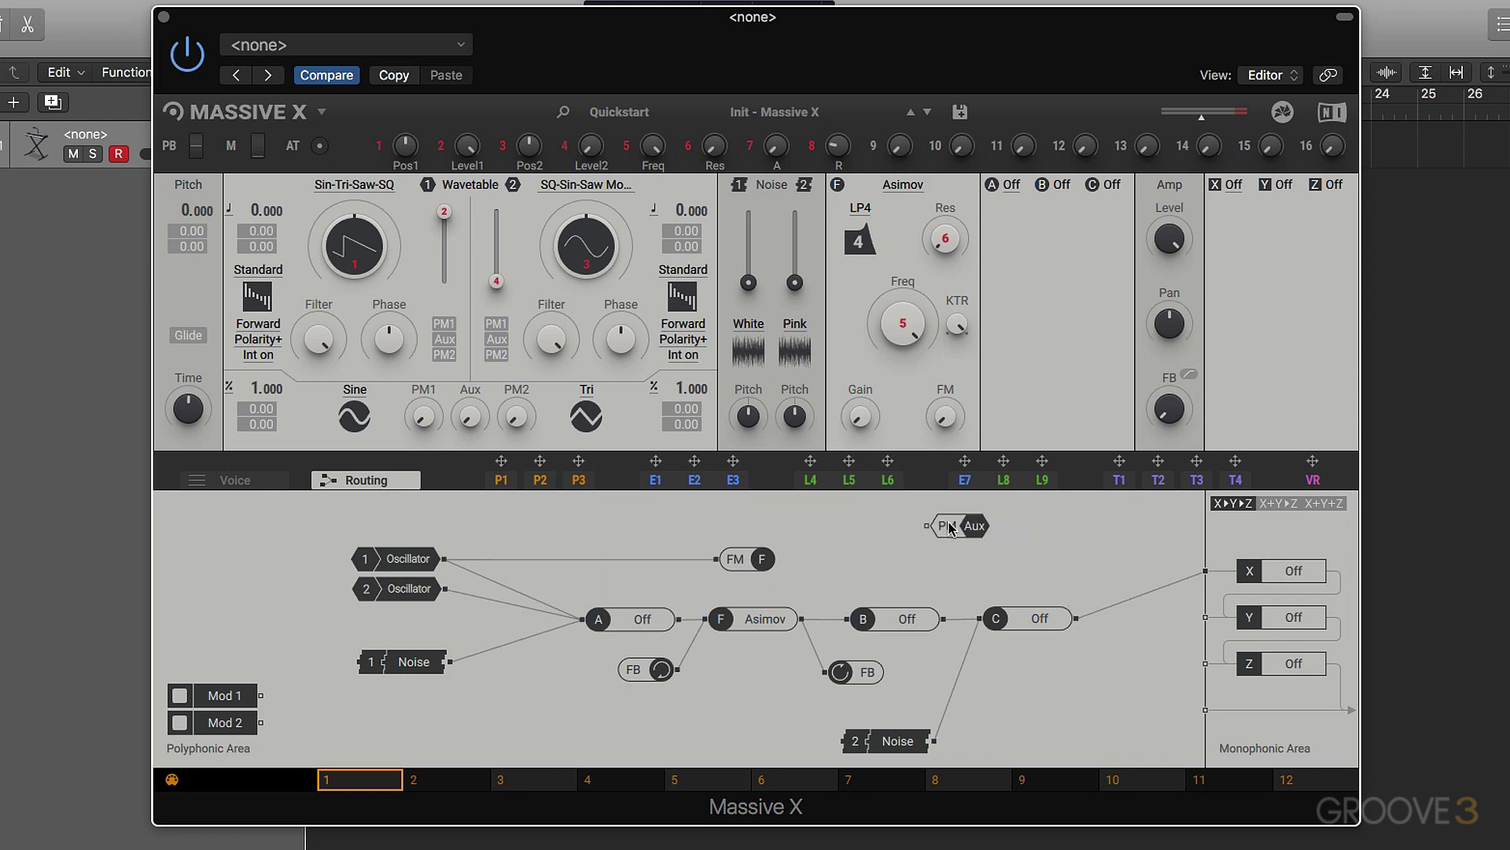
Replace oscillator 1's cable to the filter FM node with one to PM Aux, moving the FM node onto the Asimov filter.
click(705, 560)
drag(737, 560, 749, 620)
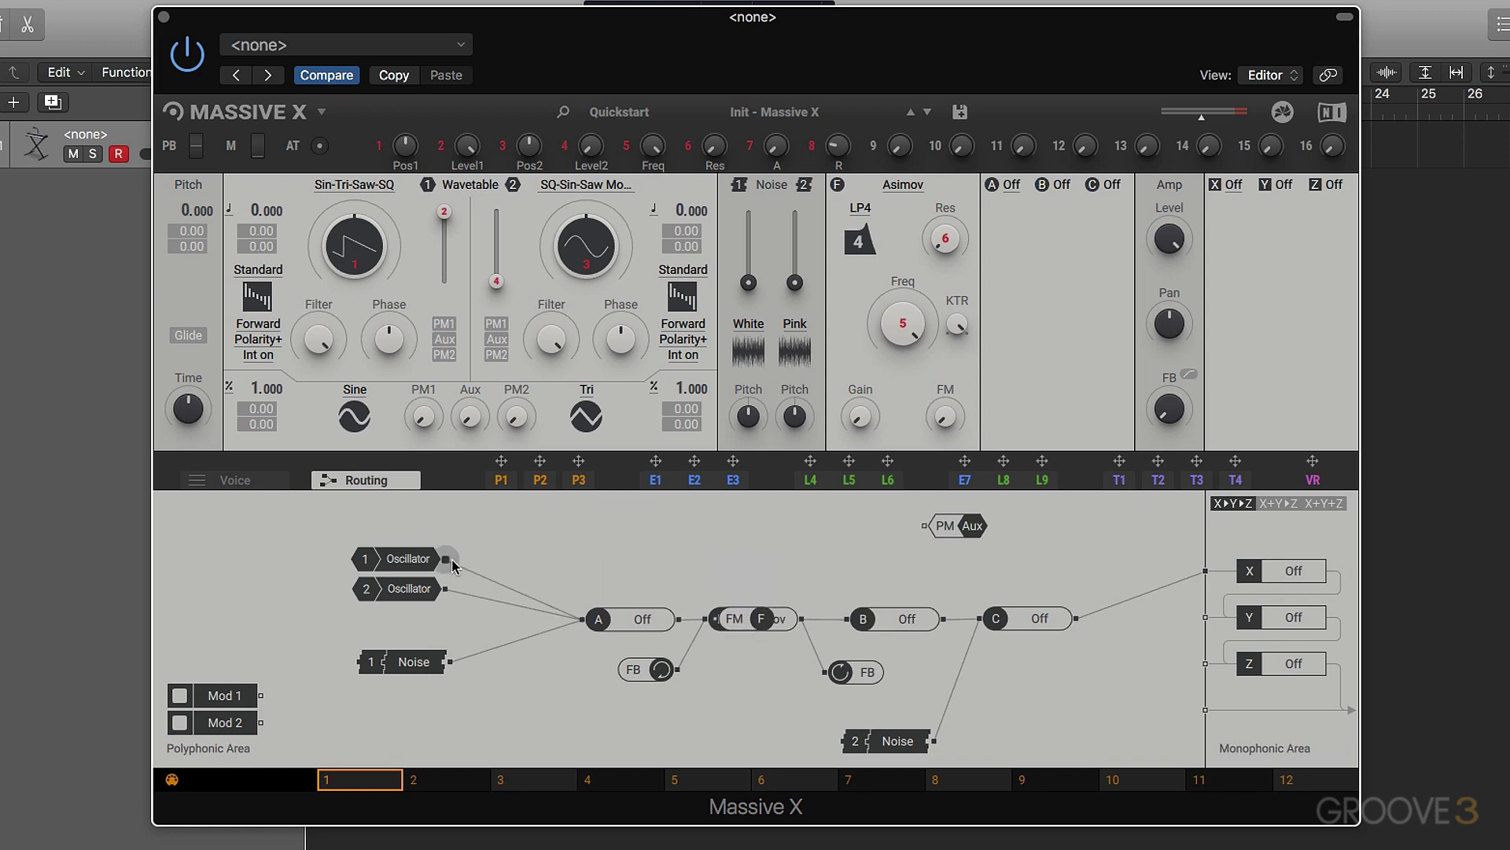
drag(445, 559, 922, 530)
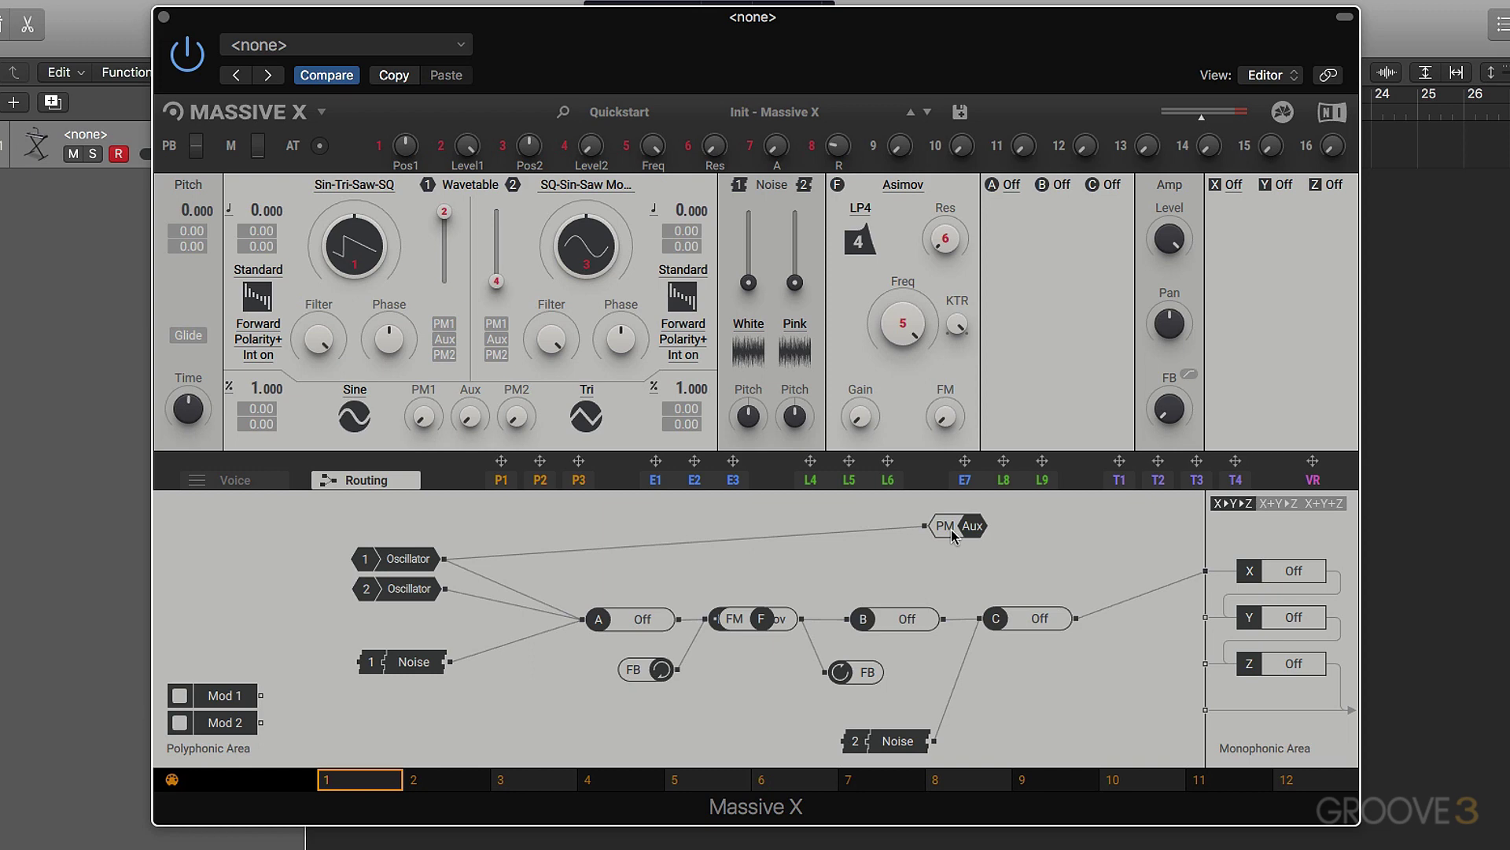
Raise wavetable oscillator 2's level to full, enable Aux phase modulation for it, and increase the Aux amount.
drag(497, 279, 497, 247)
click(498, 341)
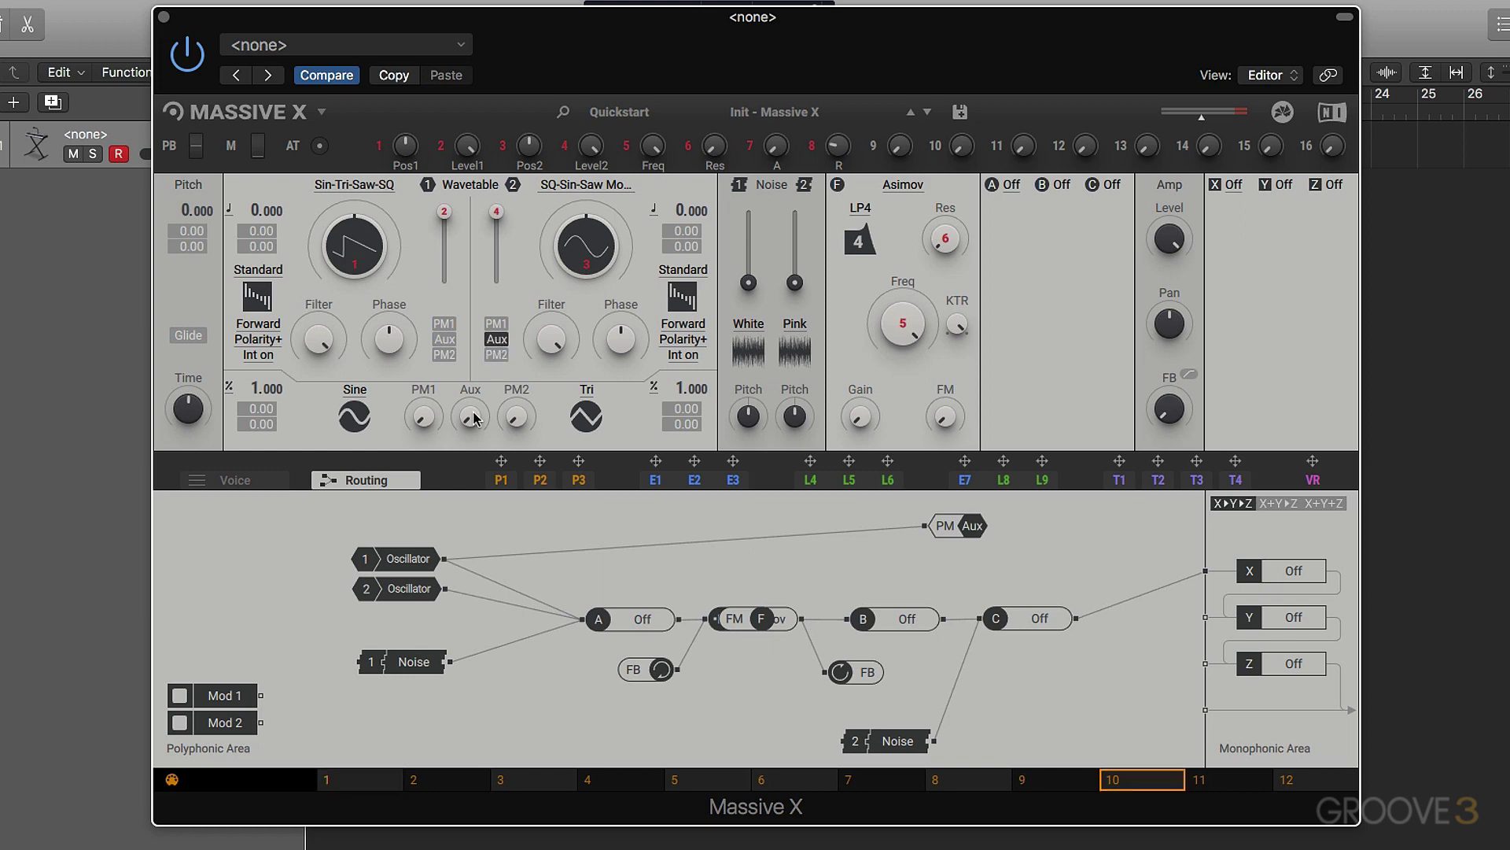
drag(473, 418, 473, 315)
drag(473, 315, 473, 295)
Set wavetable oscillator 1's pitch to -12 and readjust the Aux phase modulation amount.
drag(267, 211, 267, 252)
drag(471, 416, 472, 433)
drag(470, 416, 470, 393)
Assign LFO L5 to the Aux phase modulation amount and set its modulation depth.
drag(849, 462, 465, 446)
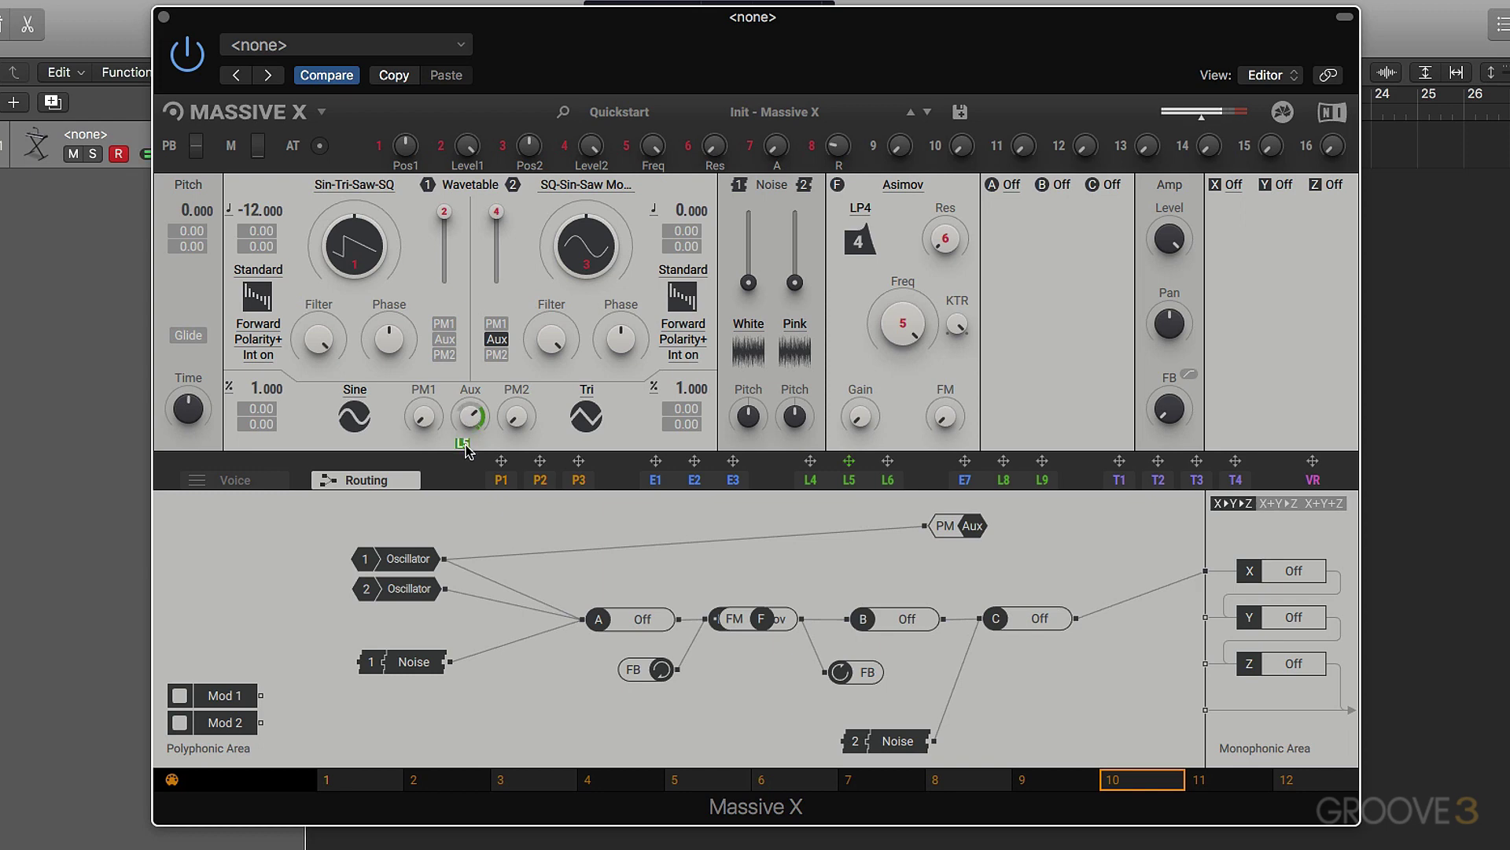
mouse_move(464, 444)
mouse_down()
mouse_move(468, 398)
mouse_move(466, 447)
mouse_up()
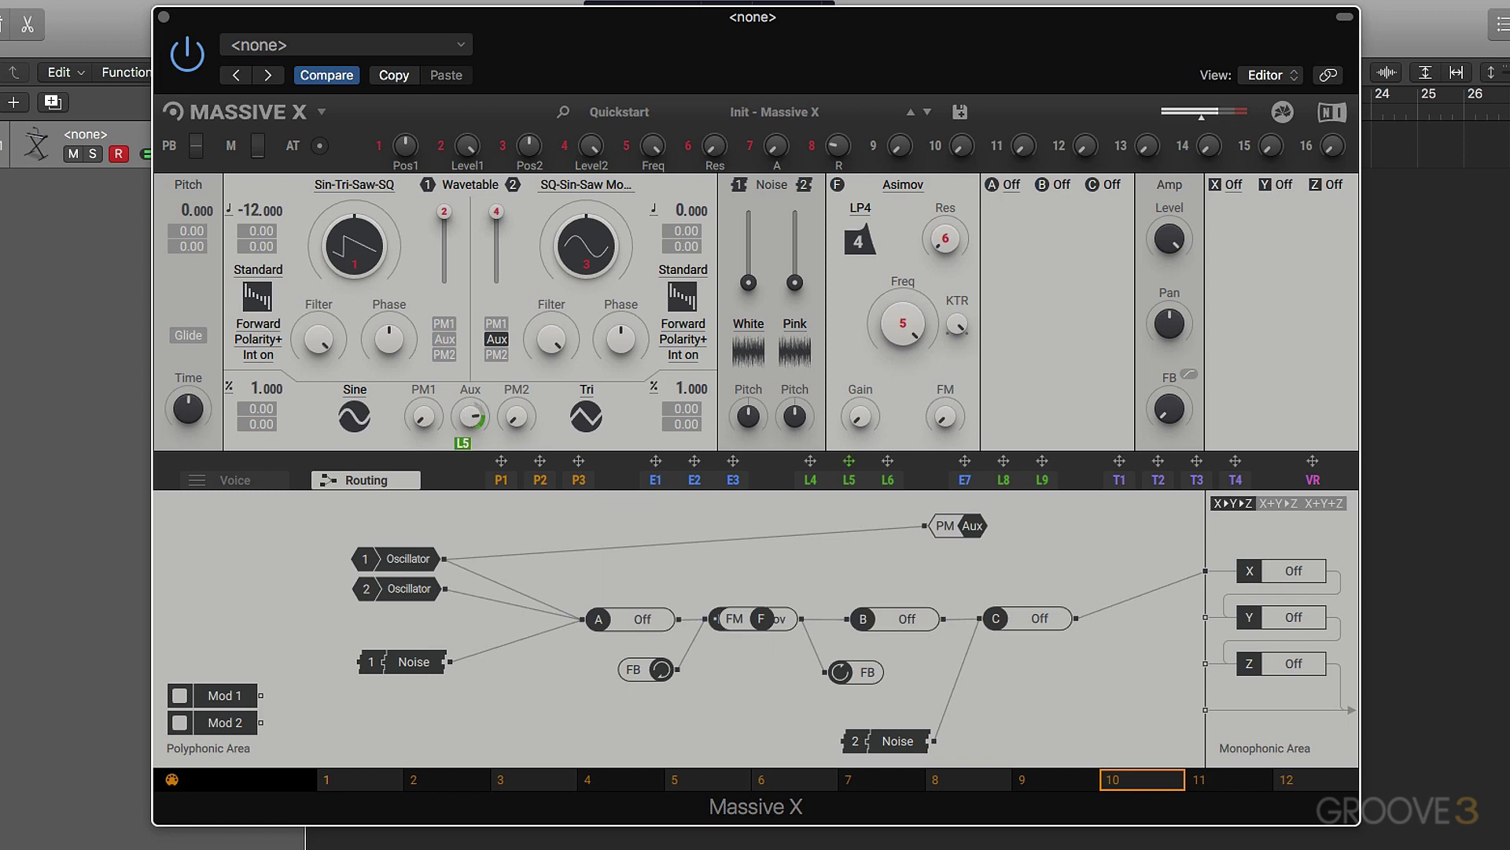